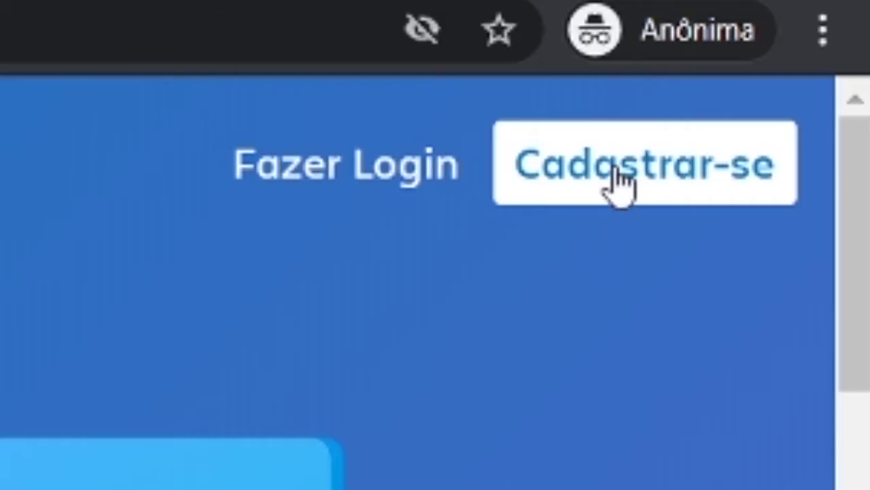
Start signing up for a new Trello account from the trello.com landing page.
left_click(620, 183)
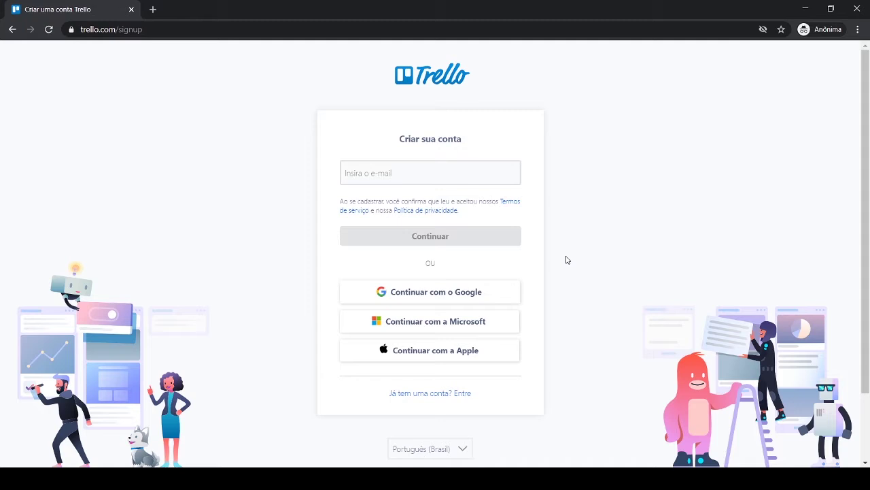
Register the new account with the user's e-mail, full name and a password.
left_click(435, 173)
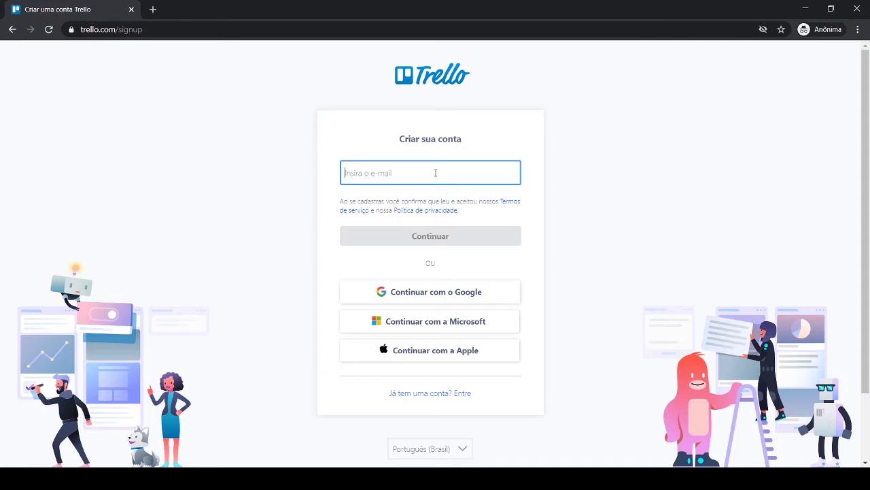
left_click(414, 259)
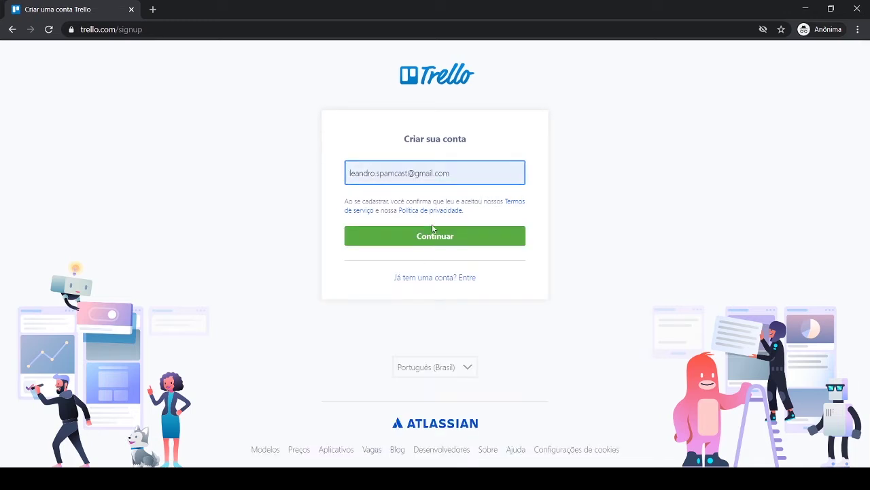
left_click(432, 233)
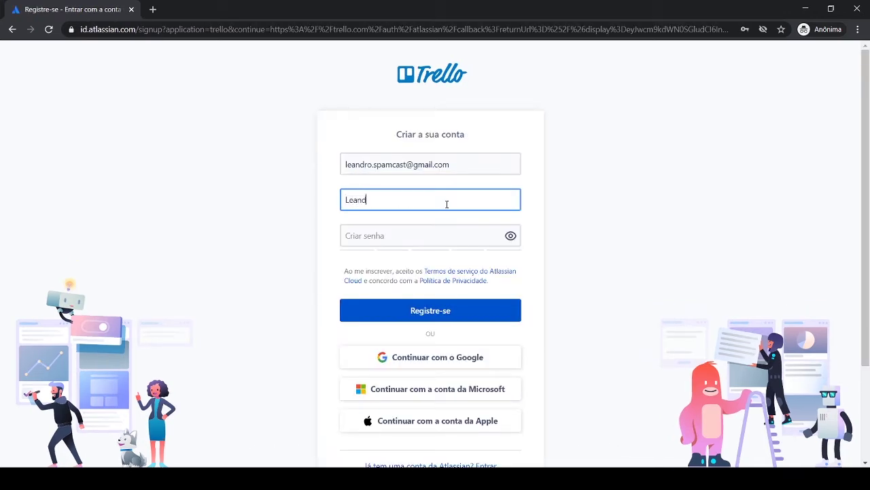
key("Tab")
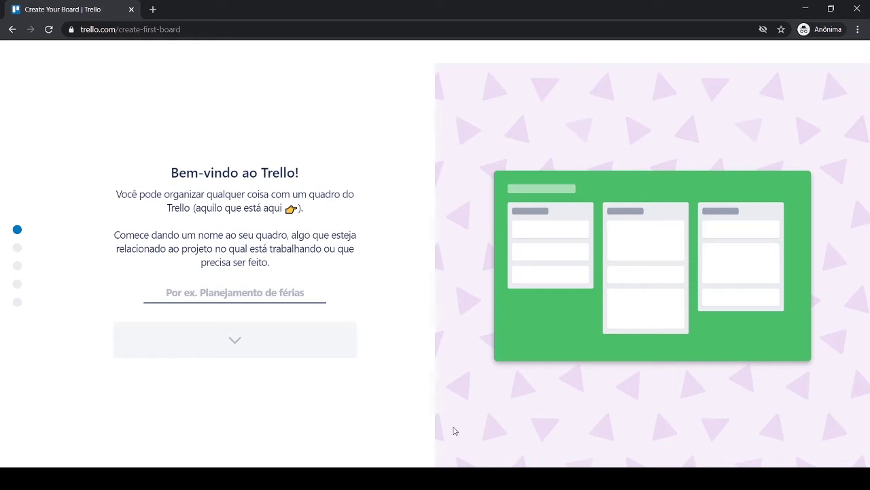
Name the first board Marketing and accept the suggested lists.
left_click(214, 288)
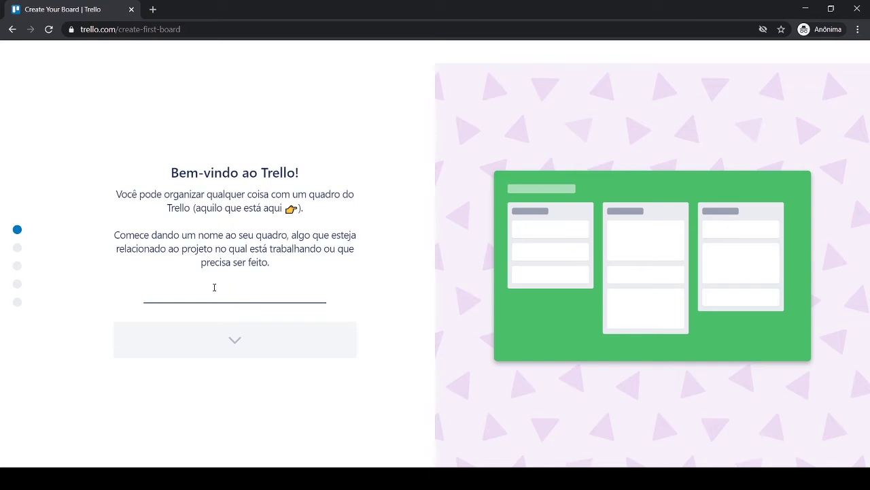
type("Marketing")
left_click(235, 340)
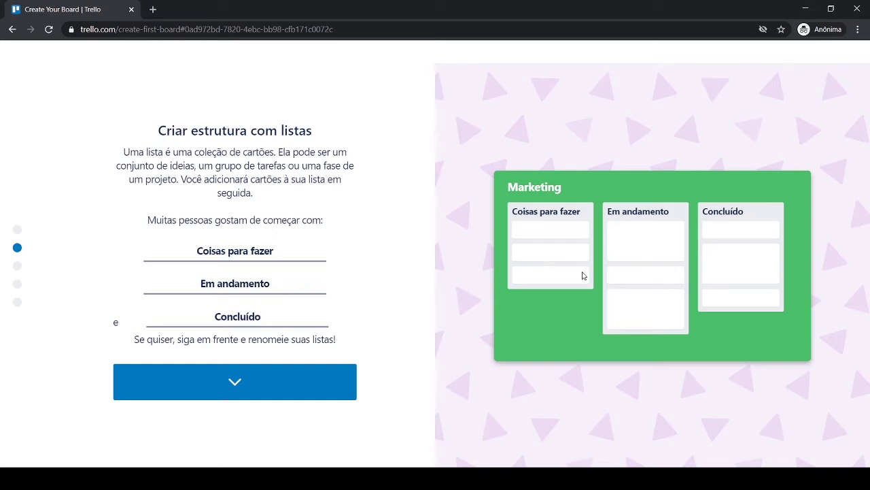
left_click(235, 385)
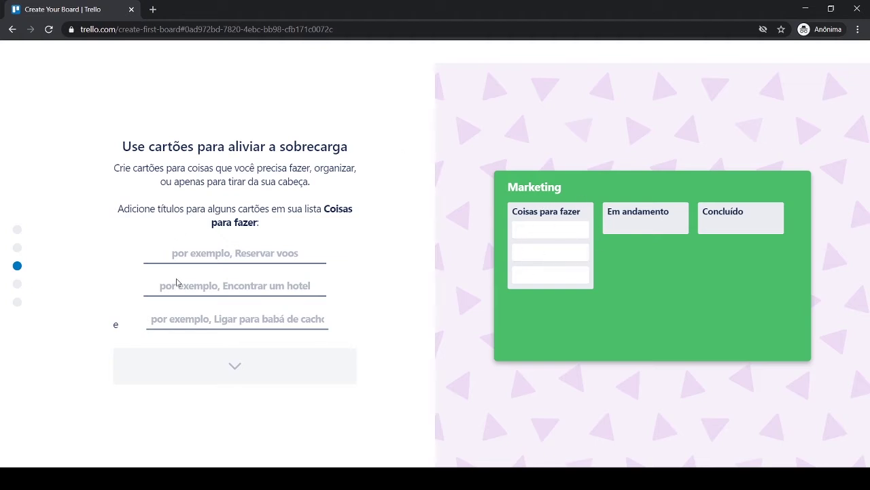
Add the card 'Gravação de Vídeo' and finish the onboarding walkthrough.
left_click(206, 256)
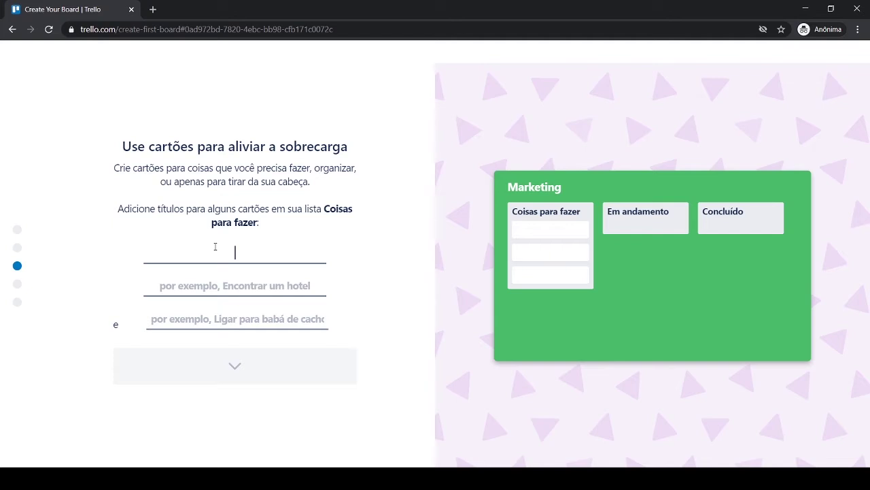
type("Gravação de")
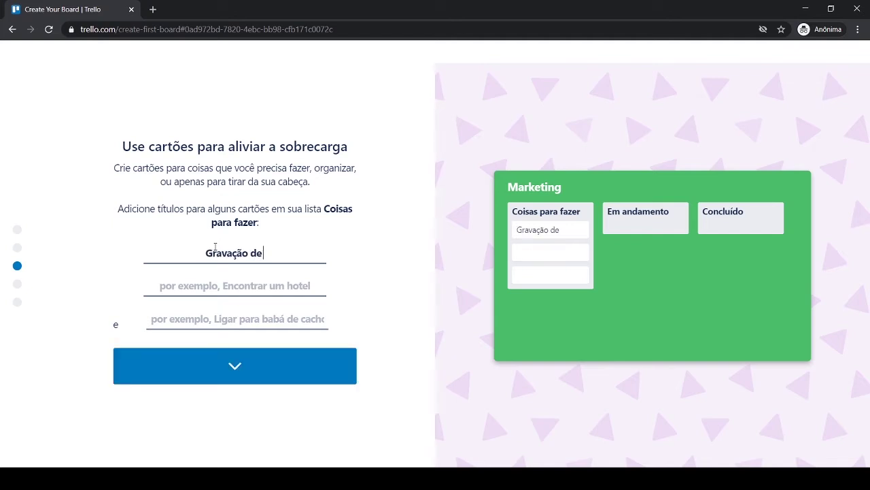
type(" Vídeo")
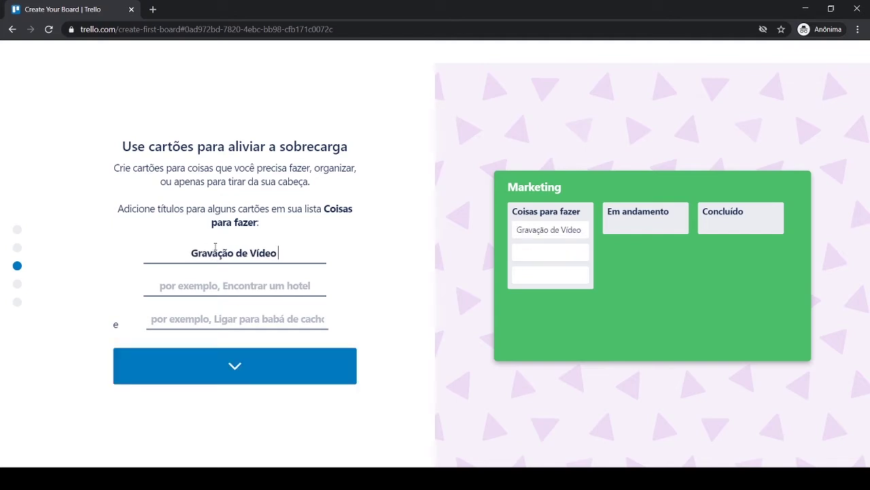
left_click(247, 376)
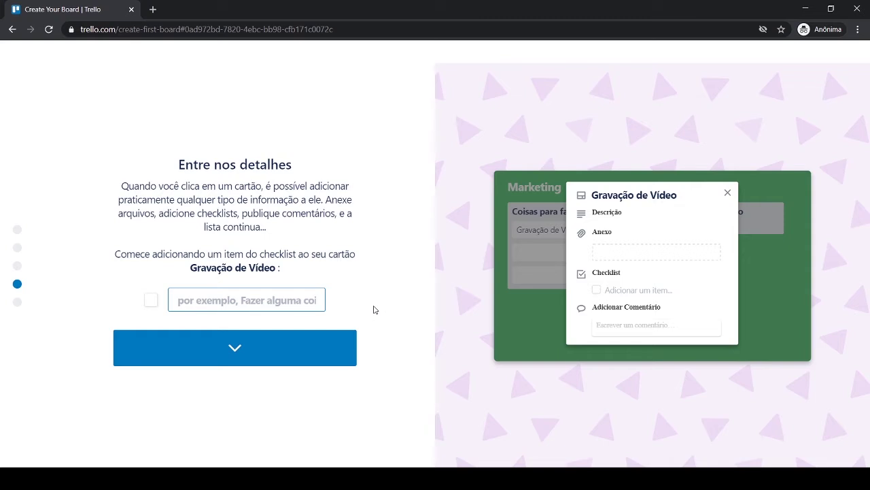
left_click(231, 351)
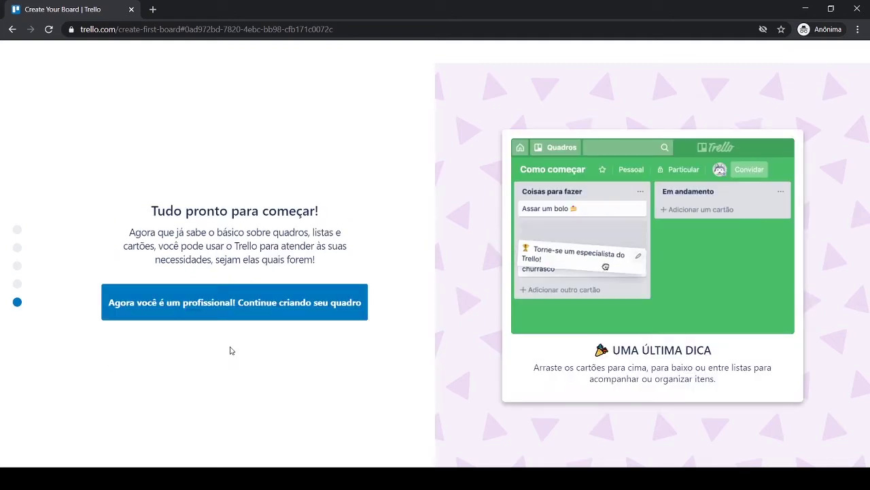
Open the Marketing board, then return home and show all boards.
left_click(267, 301)
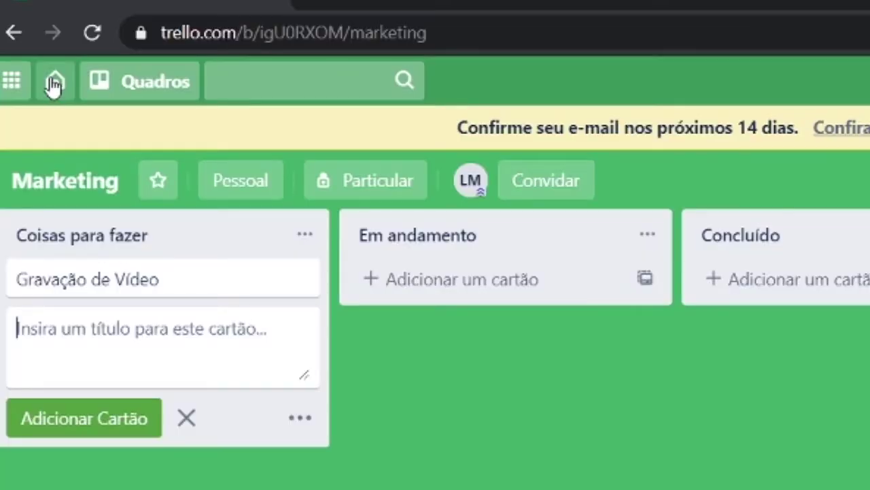
left_click(55, 83)
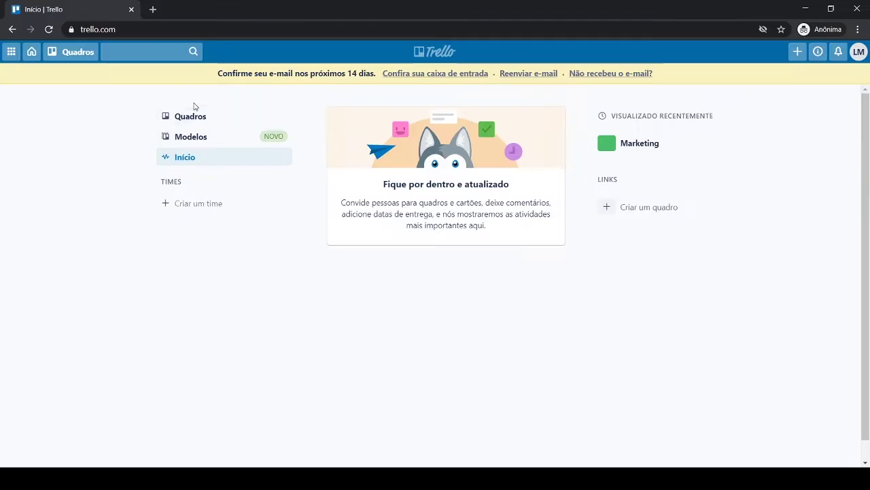
left_click(194, 116)
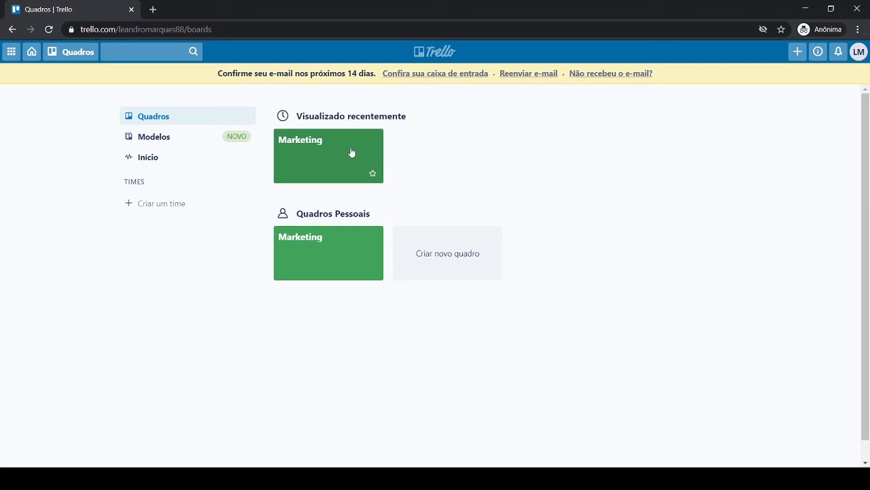
Browse the RH e Operações templates, then go back to the Início page.
left_click(153, 143)
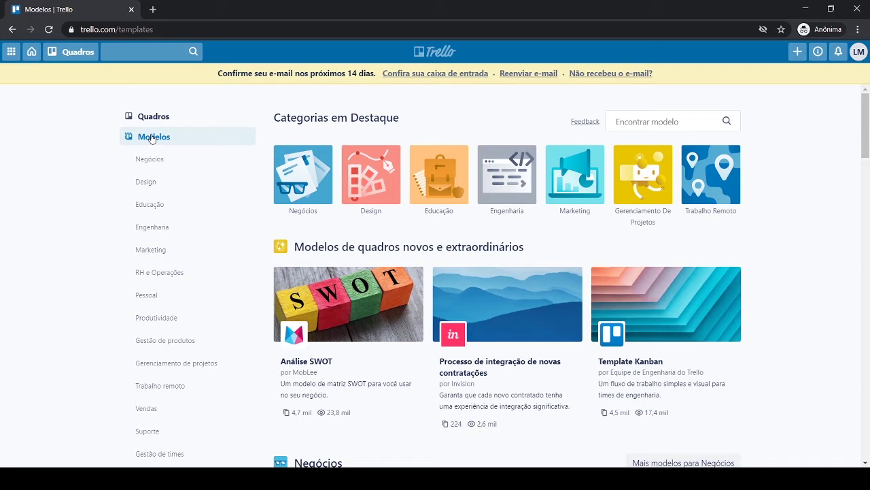
left_click(163, 274)
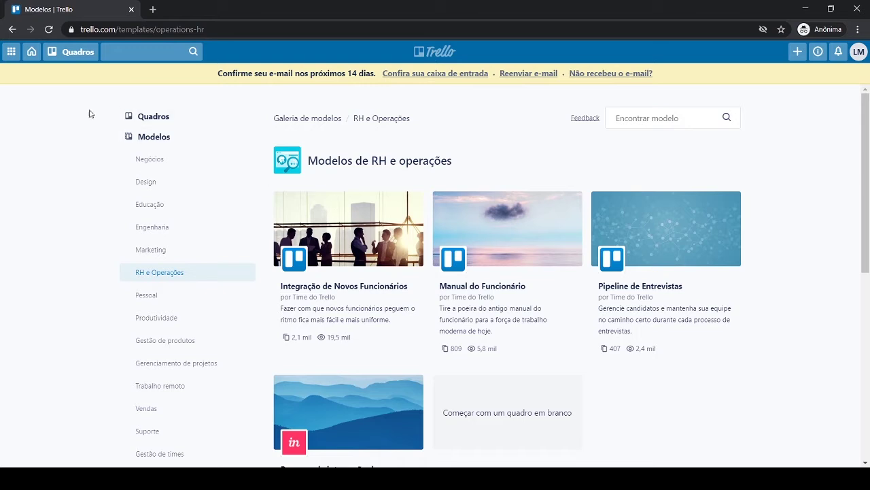
left_click(151, 121)
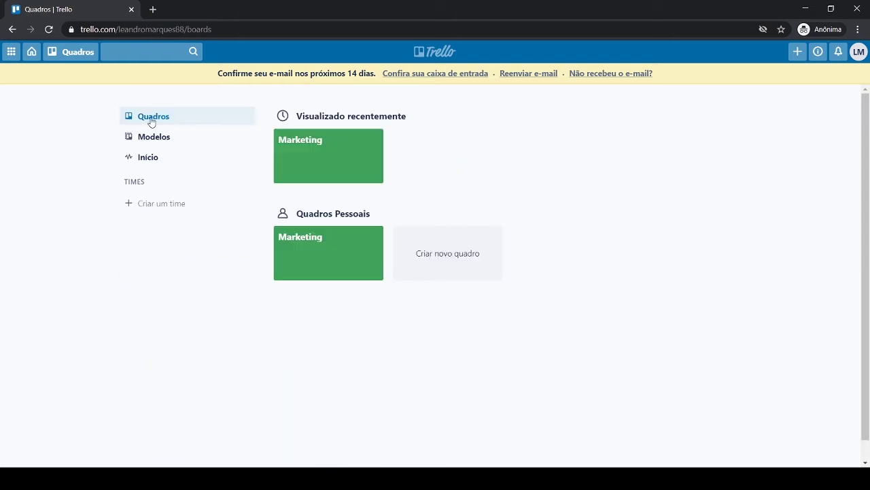
left_click(147, 161)
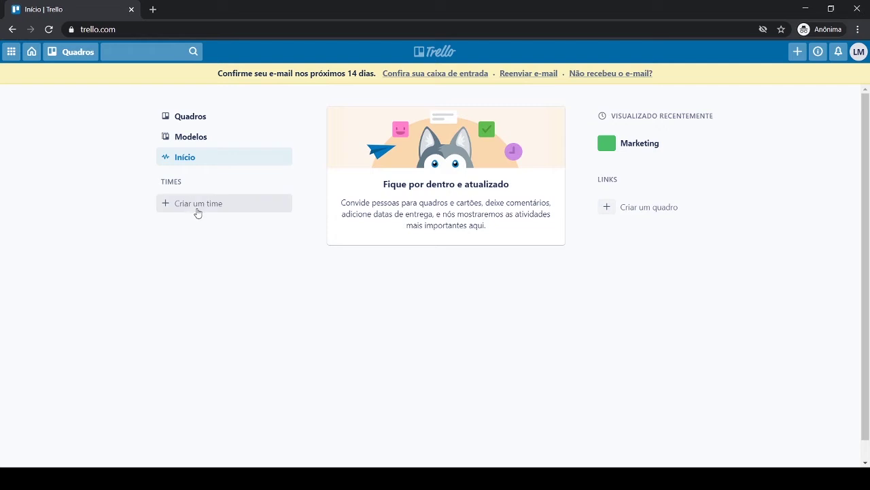
Start creating a new team from the TIMES section of the sidebar.
left_click(199, 206)
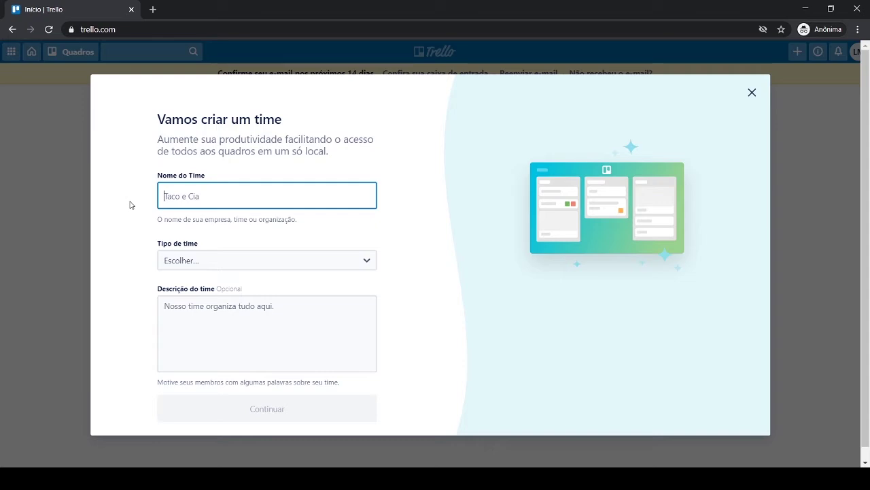
Name the team 'os 3 marqueteiros' and set its type to Marketing.
type("os 3 mar")
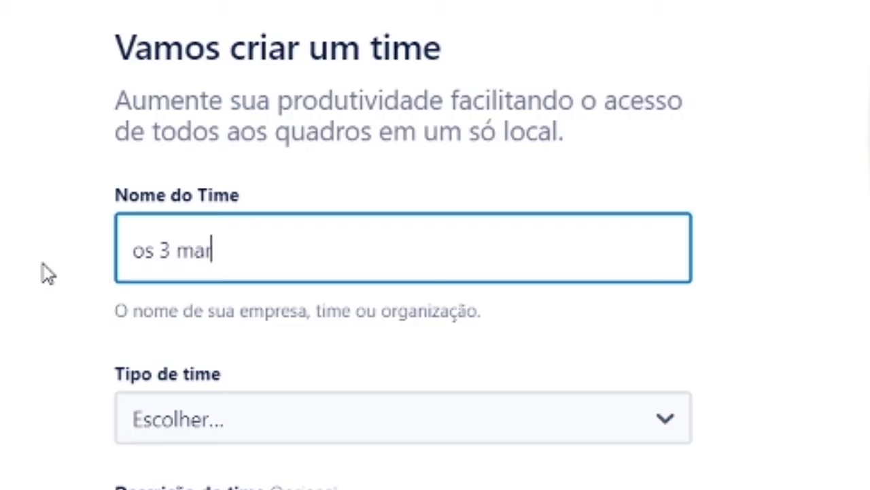
type("cueteiros")
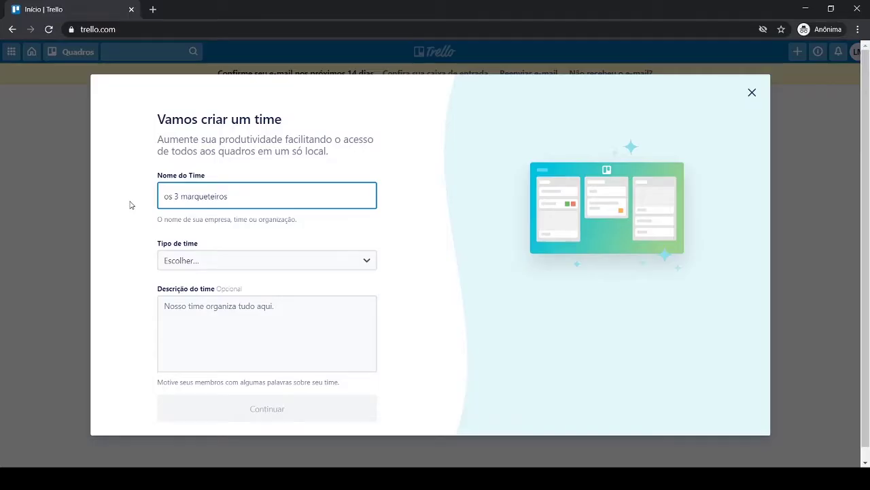
key("Tab")
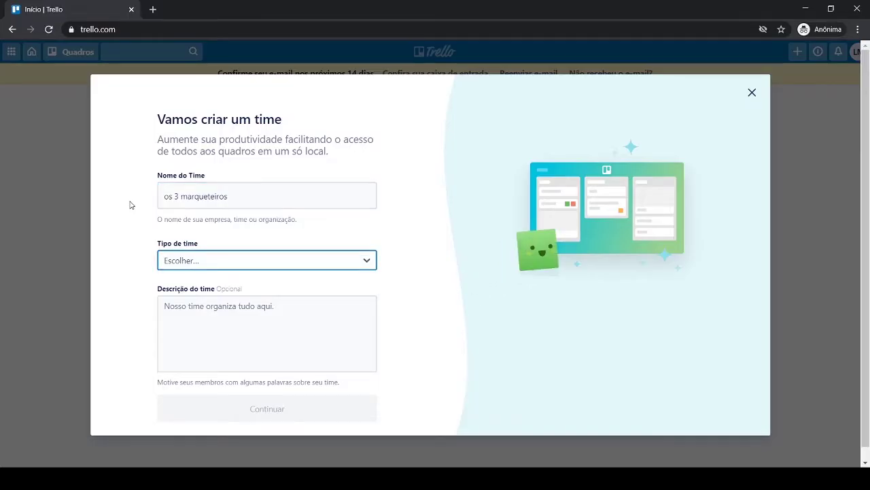
left_click(204, 259)
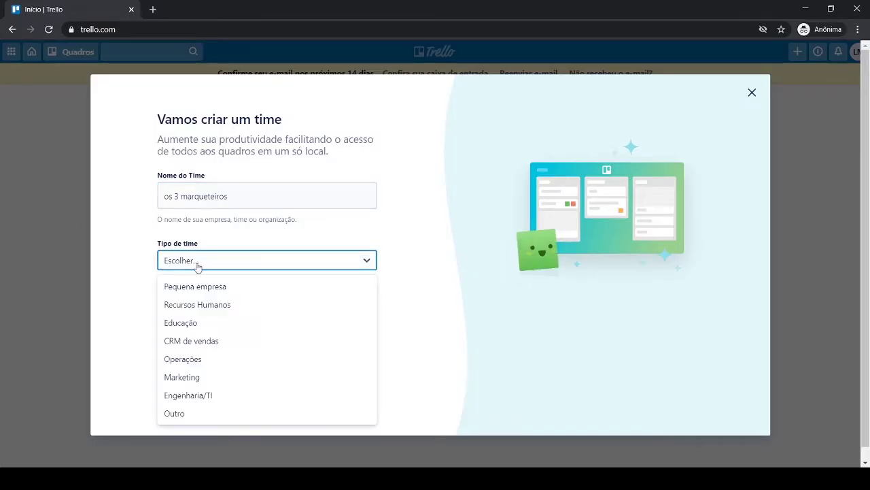
left_click(199, 379)
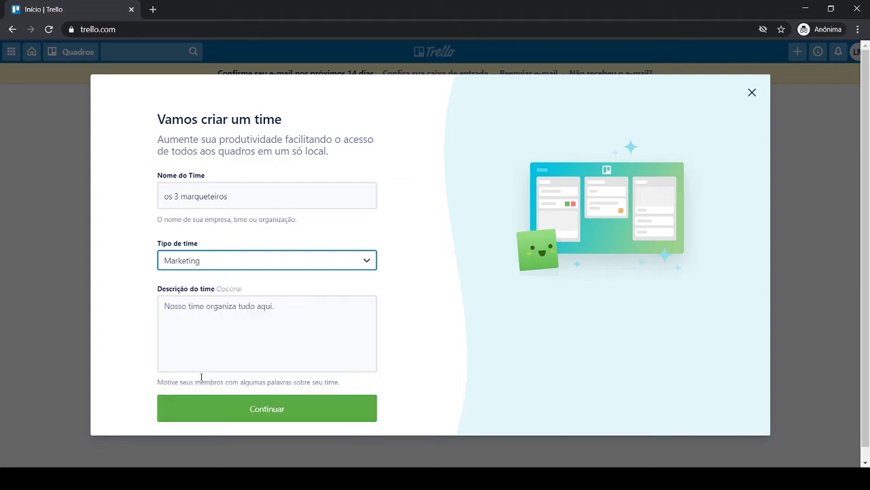
left_click(199, 261)
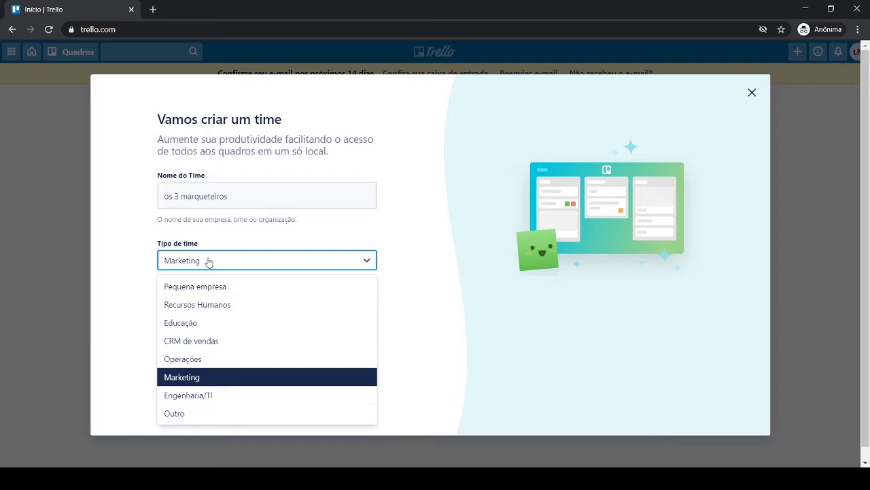
left_click(411, 275)
Describe it as 'É toda a galera de MKT', create it, and skip inviting members.
left_click(244, 307)
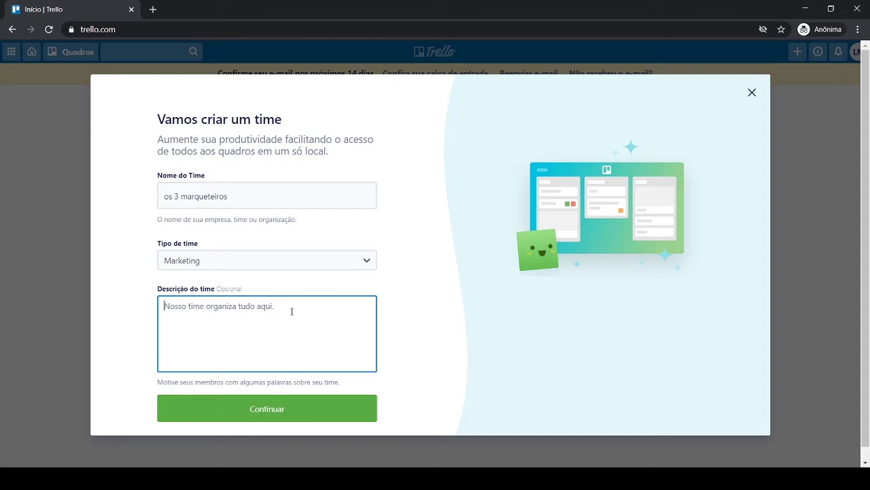
type("É toda a")
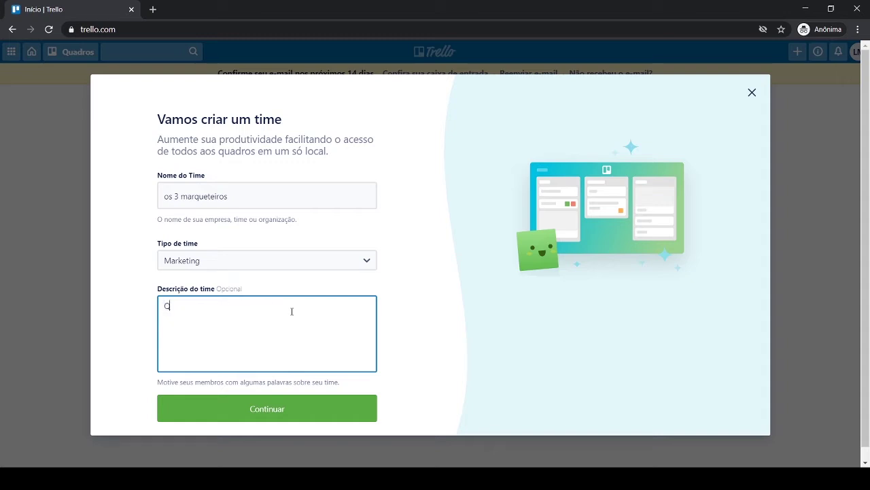
type(" galera de MKT")
left_click(268, 412)
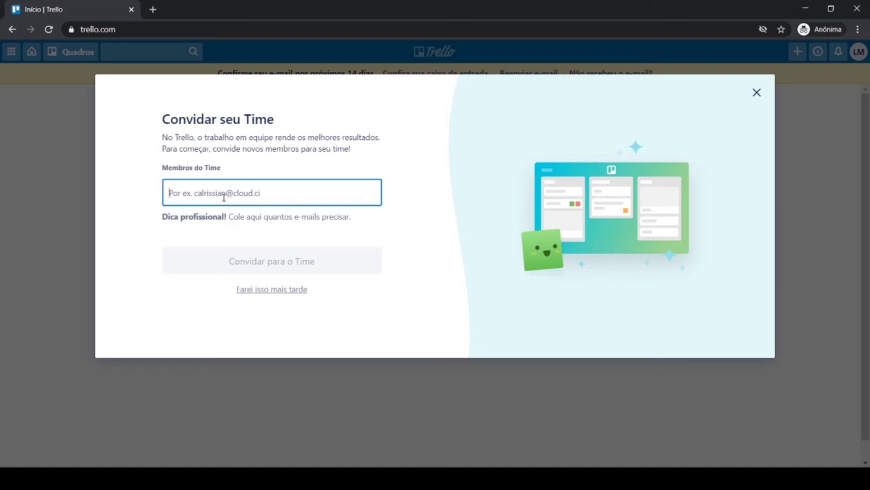
left_click(278, 294)
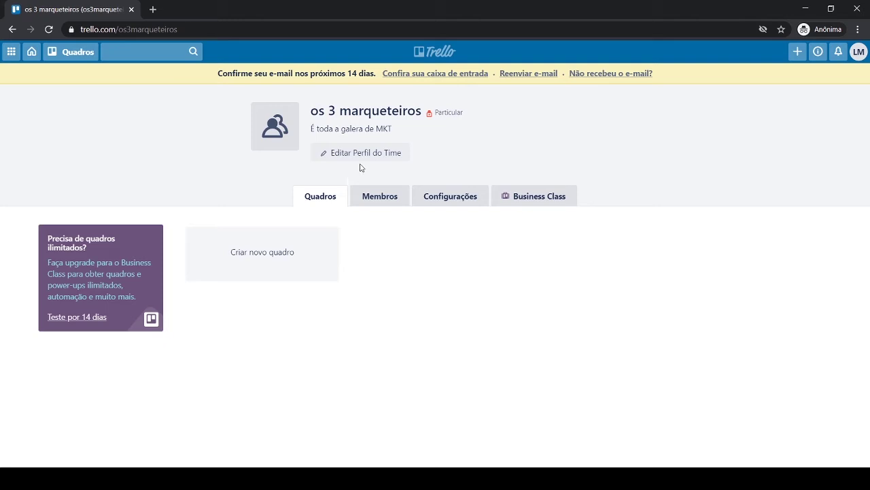
View the team's Membros, Configurações and Business Class pages after dismissing the create menu.
left_click(798, 53)
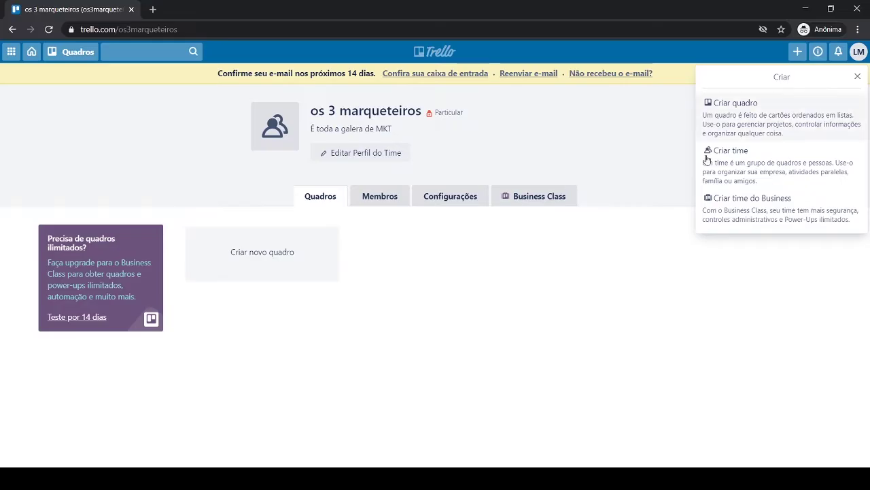
left_click(303, 442)
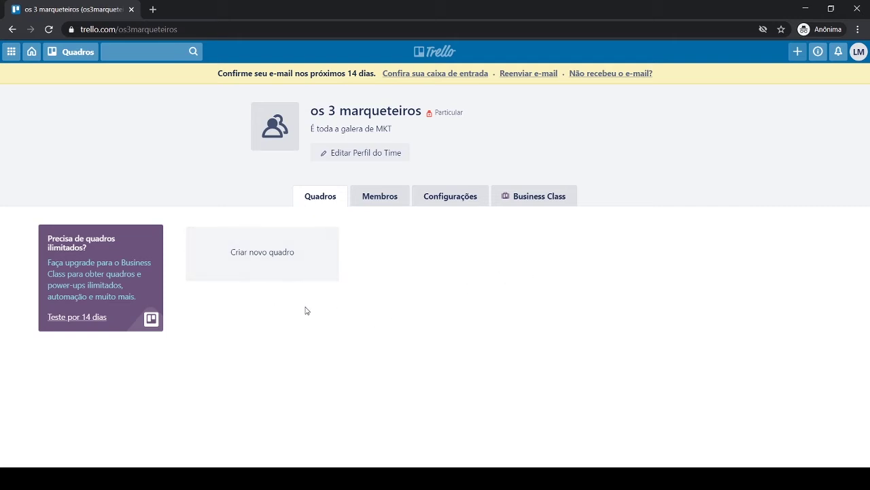
left_click(387, 196)
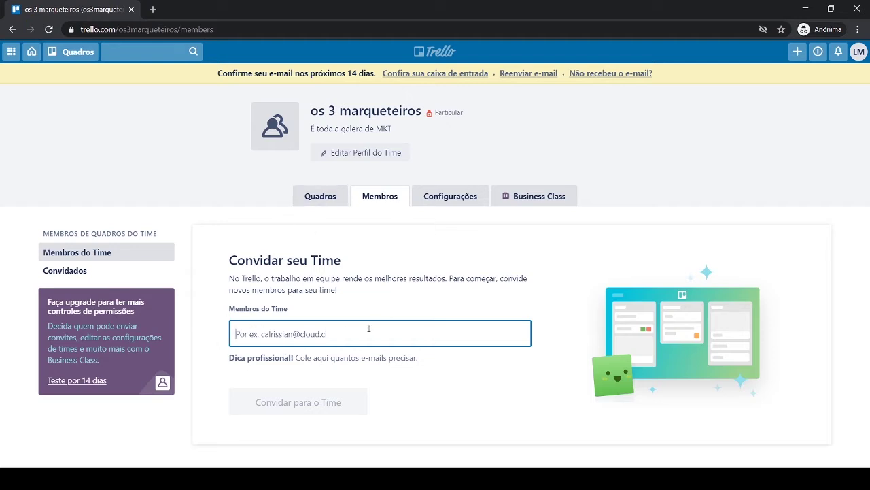
left_click(456, 194)
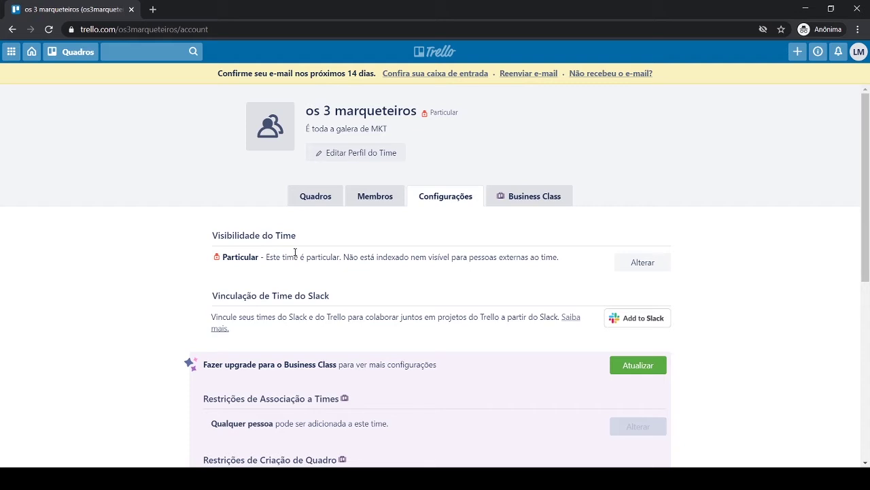
left_click(537, 200)
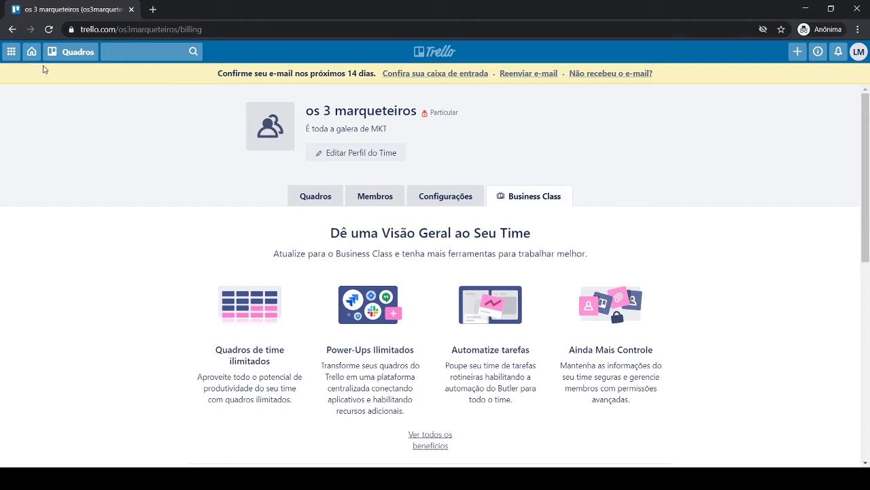
Open the Marketing board from the boards drawer, leaving its title unchanged.
left_click(76, 53)
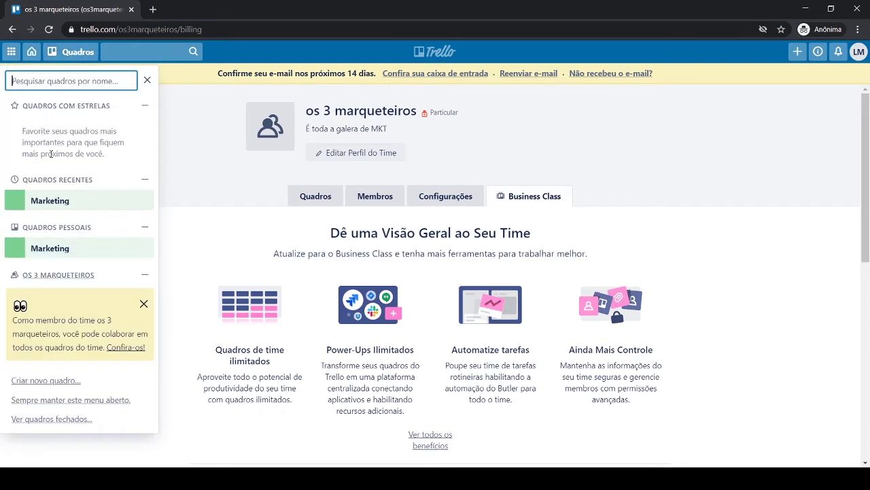
left_click(60, 249)
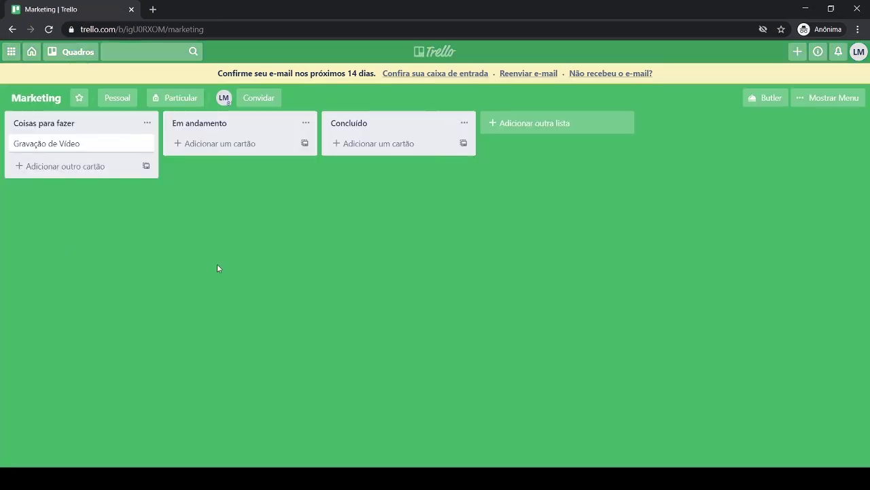
left_click(42, 101)
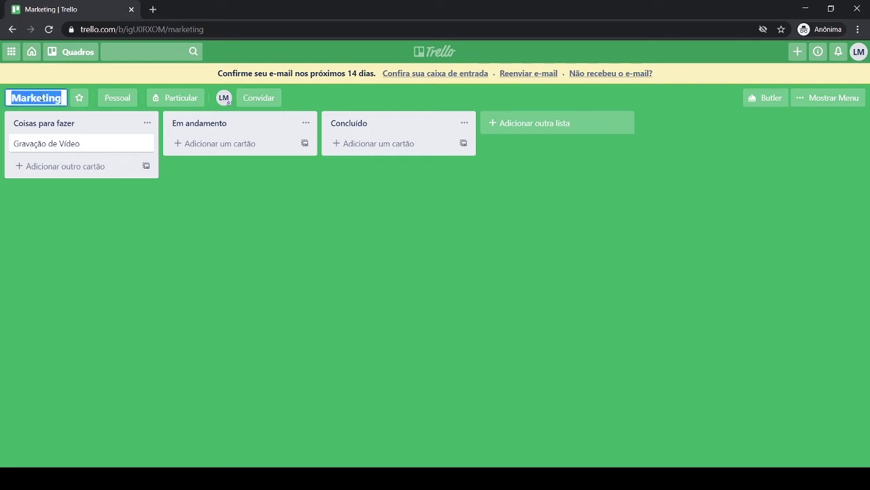
left_click(81, 99)
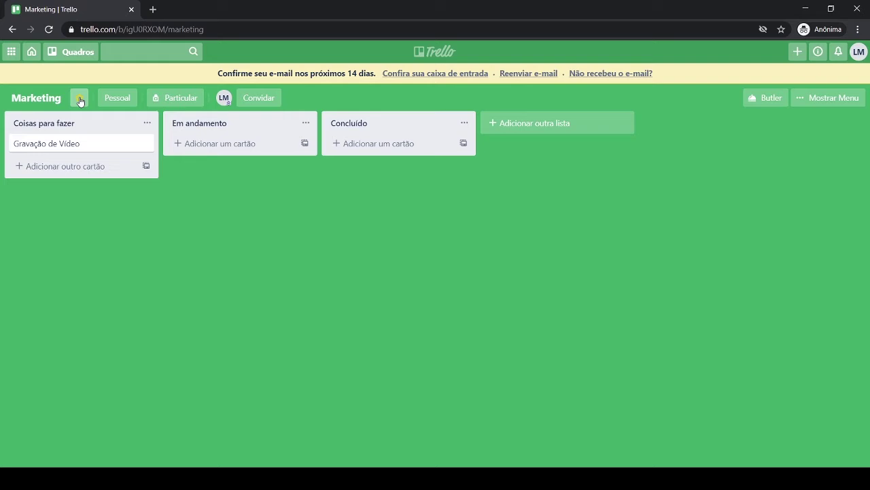
Star the Marketing board, add it to os 3 marqueteiros, and bring up its visibility options.
left_click(80, 100)
left_click(127, 100)
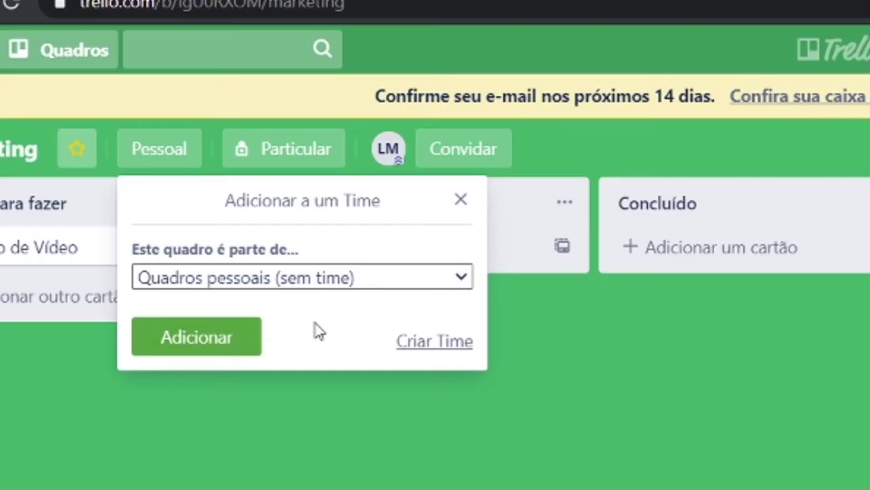
left_click(319, 331)
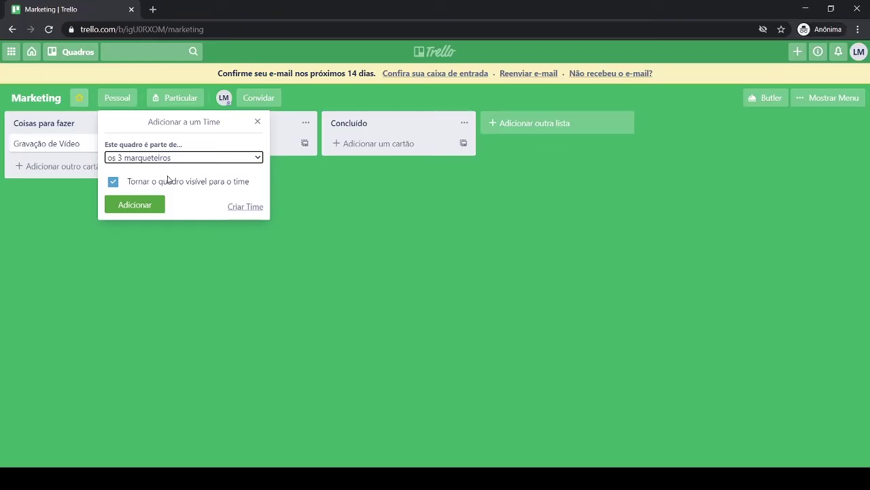
left_click(143, 205)
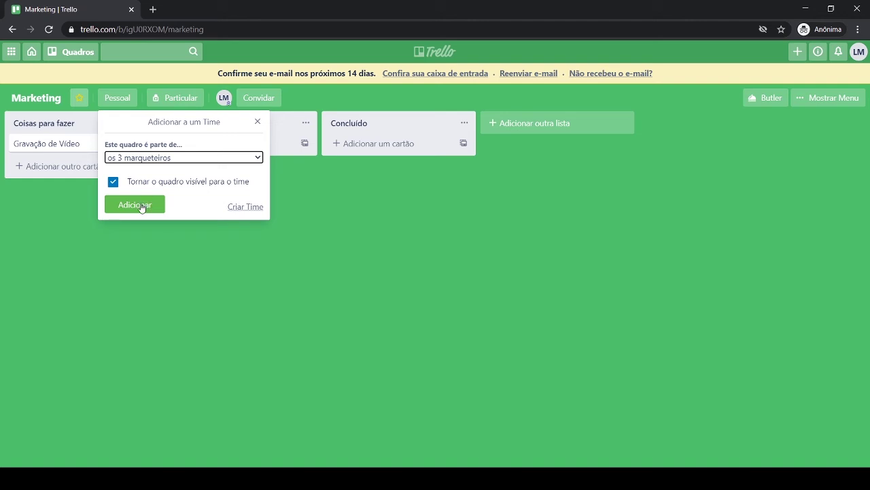
left_click(240, 98)
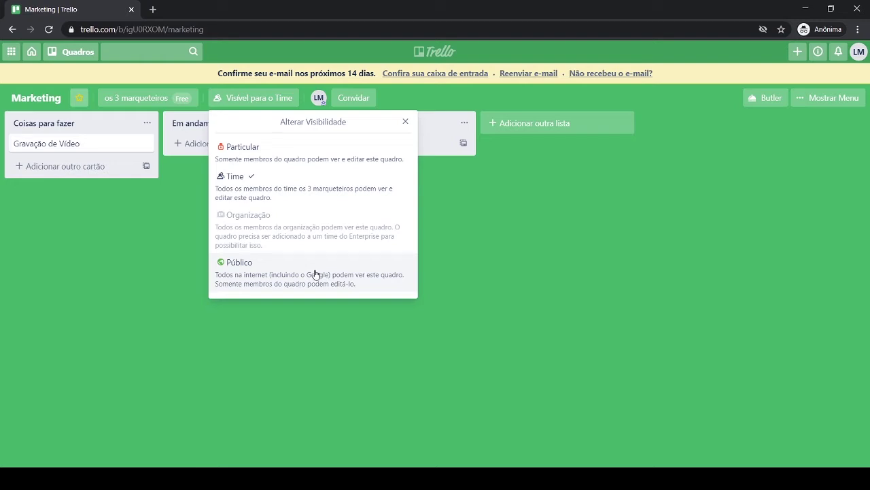
Select the Marketing board's web address, then open the LM member's details and its Convidar form.
left_click_drag(204, 29, 131, 29)
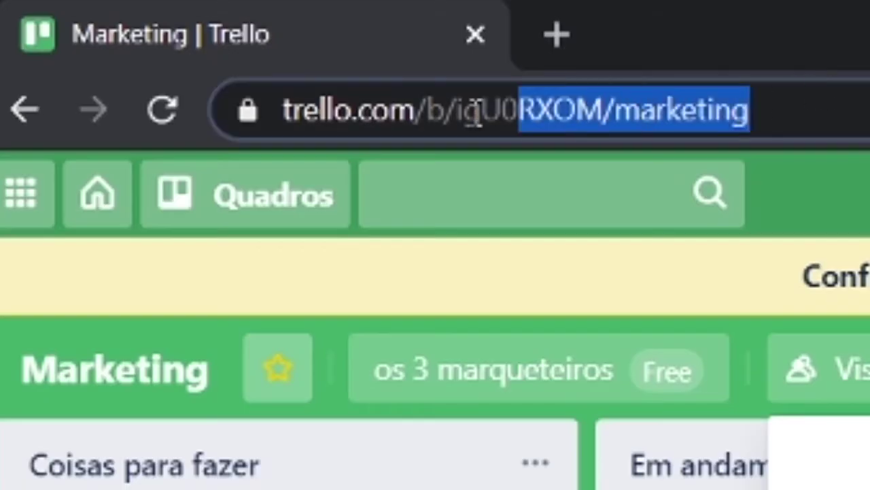
left_click_drag(476, 112, 188, 140)
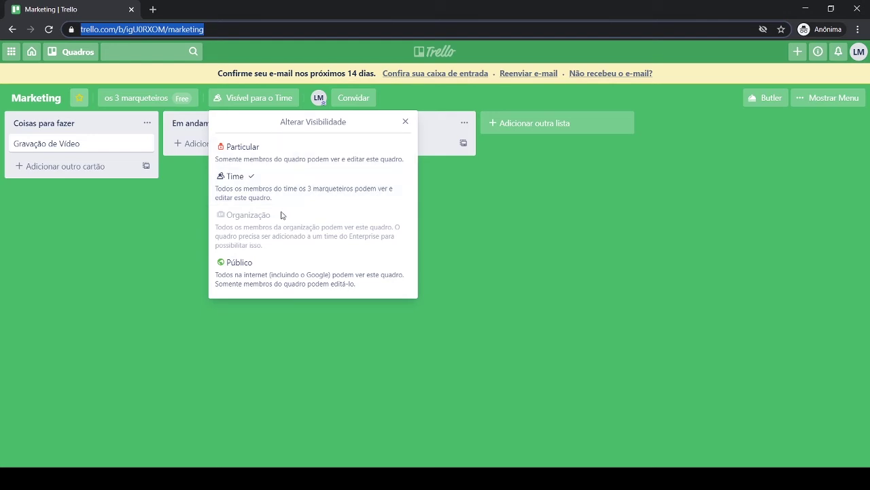
left_click(318, 97)
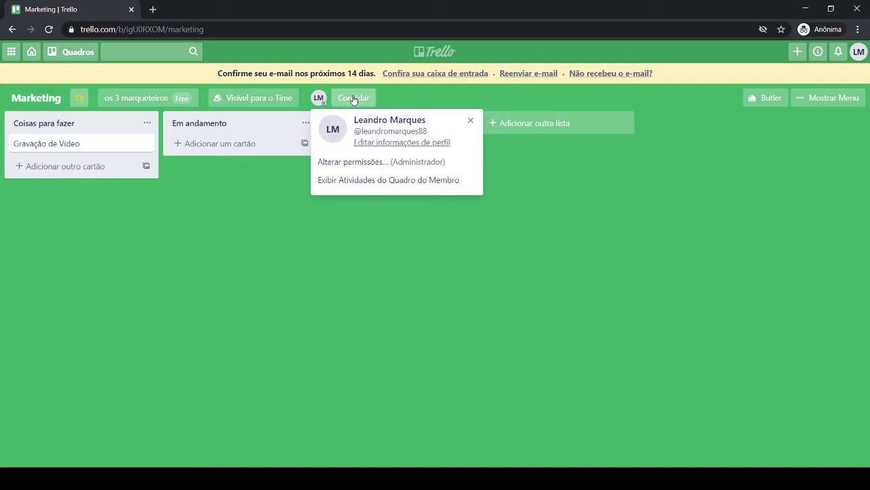
left_click(352, 99)
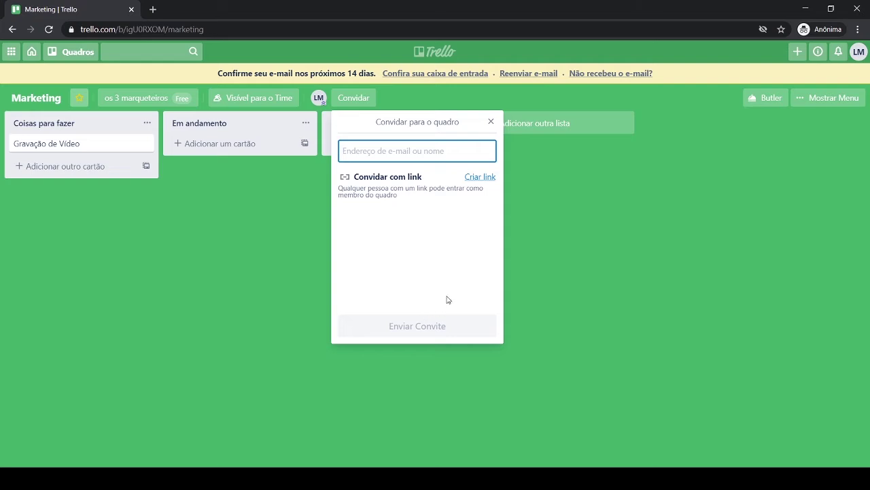
Close the invite form, then look at the create (+) options and the information panel.
left_click(547, 260)
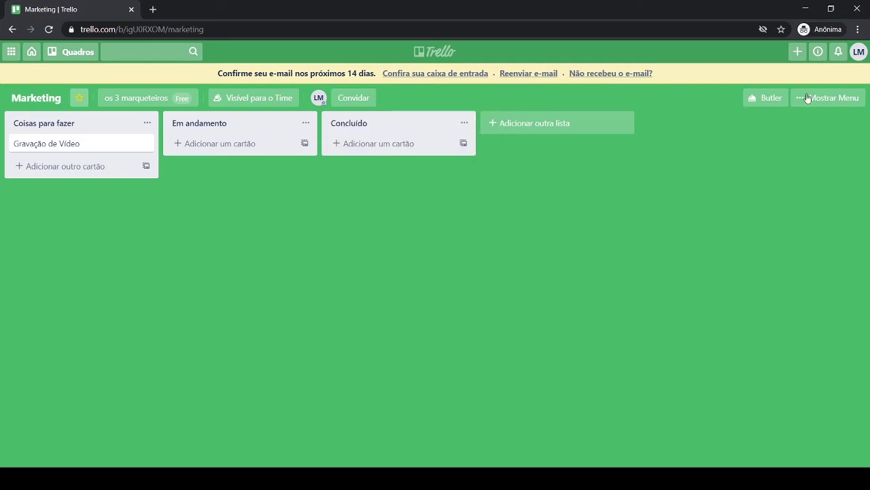
left_click(800, 52)
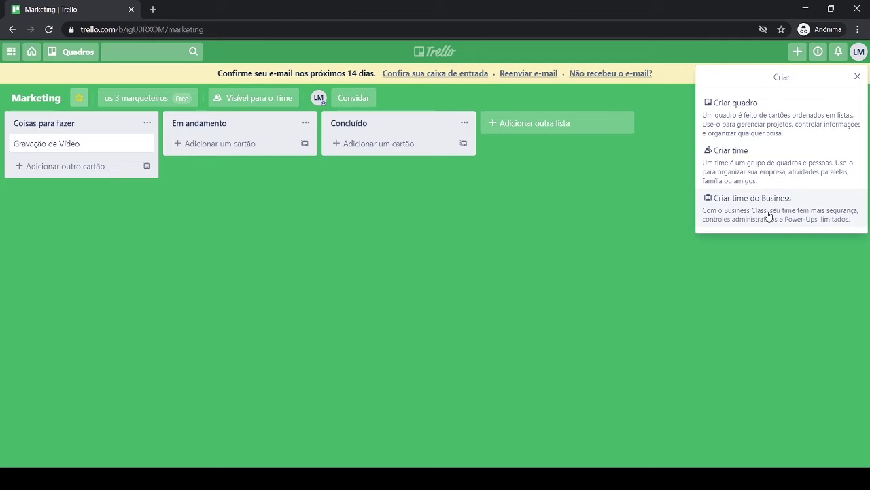
left_click(819, 54)
left_click(819, 54)
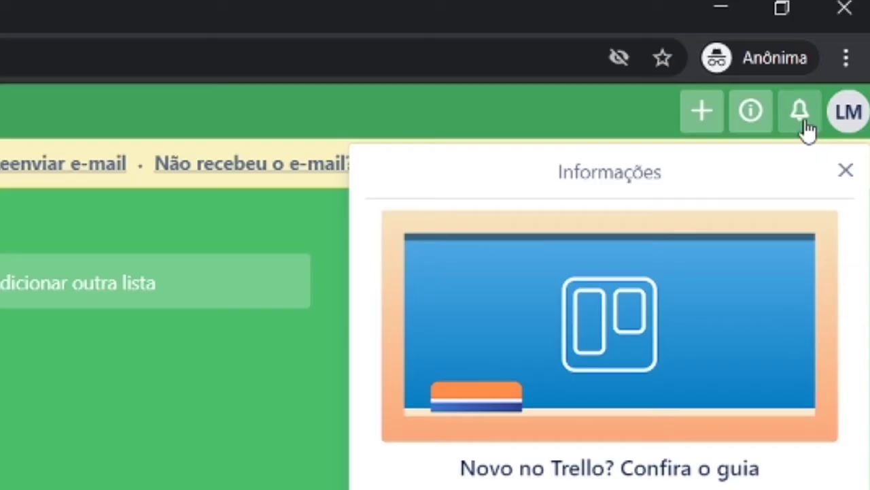
Check the notifications and account menu, then open the board's side menu.
left_click(801, 114)
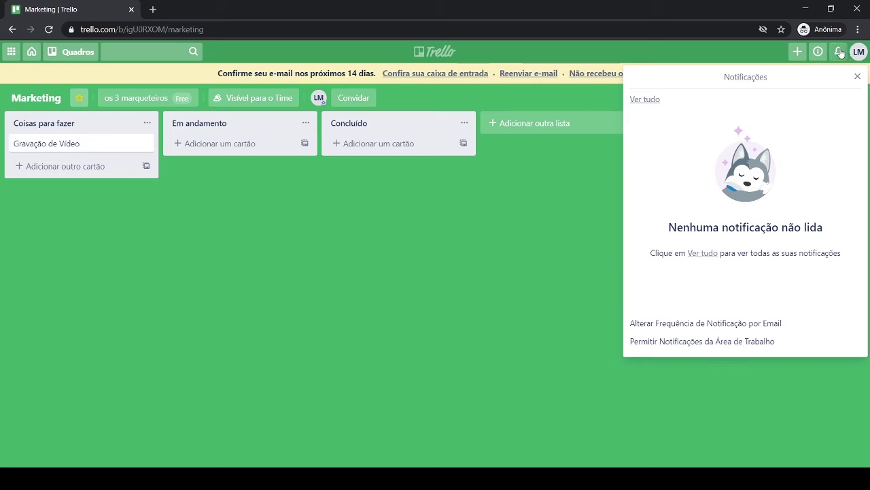
left_click(860, 52)
left_click(861, 52)
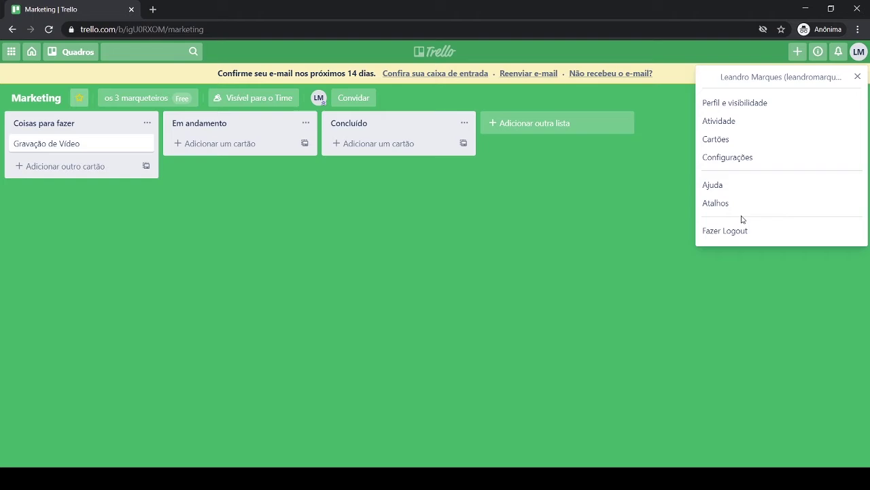
key("Escape")
left_click(818, 99)
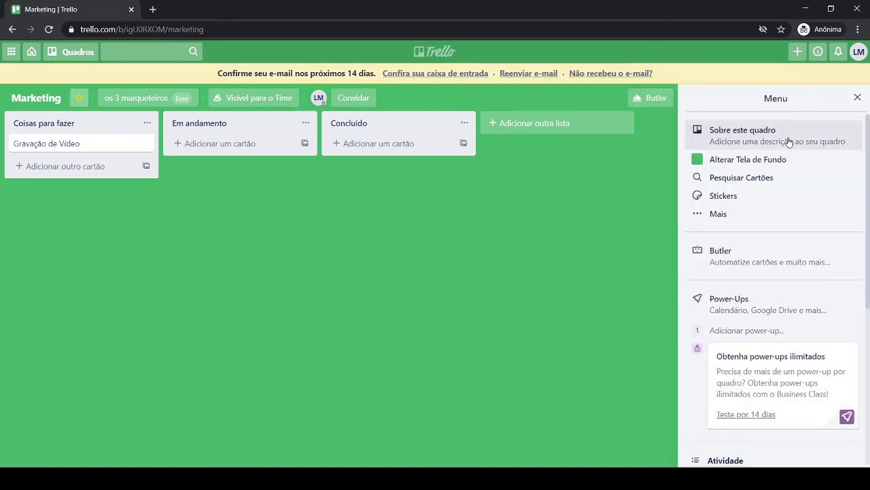
Under Sobre este quadro, enter and save the description 'Projetos de Marketing'.
left_click(785, 140)
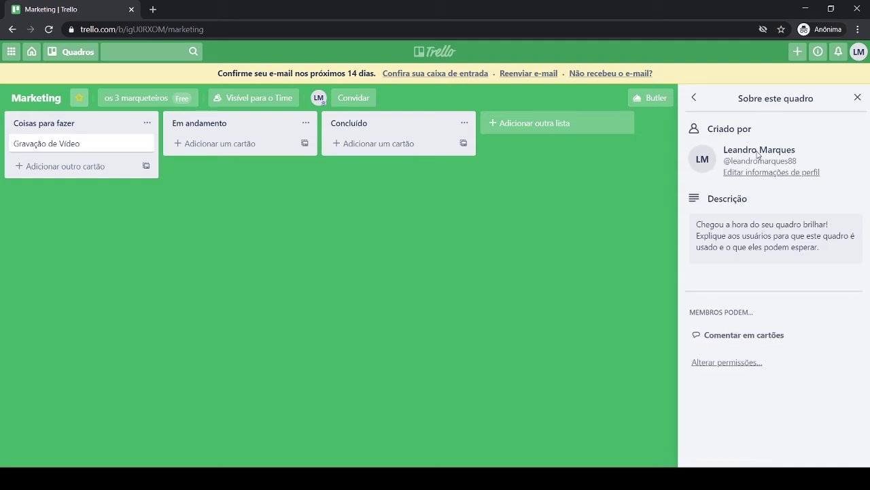
left_click(771, 239)
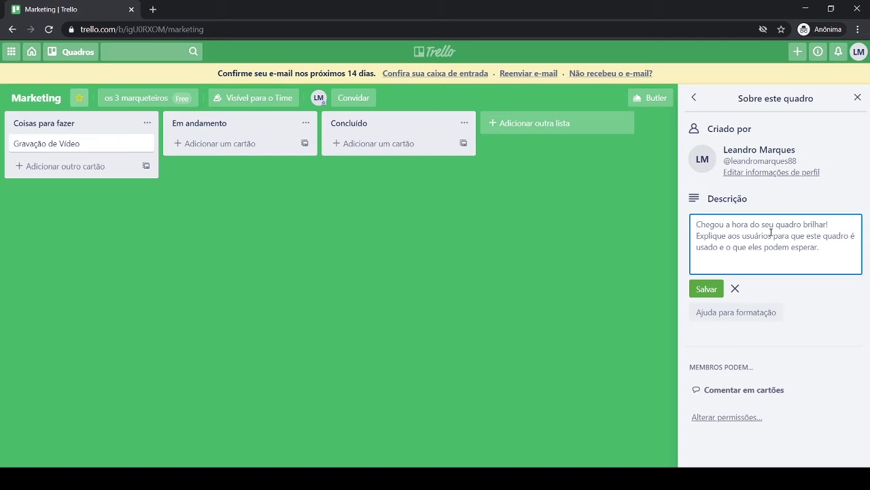
type("Pro")
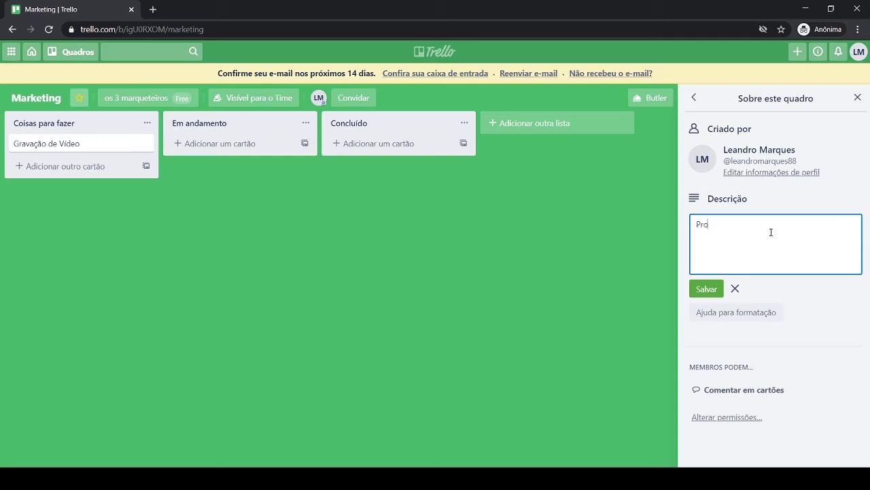
type("jetos de Marketing")
left_click(707, 290)
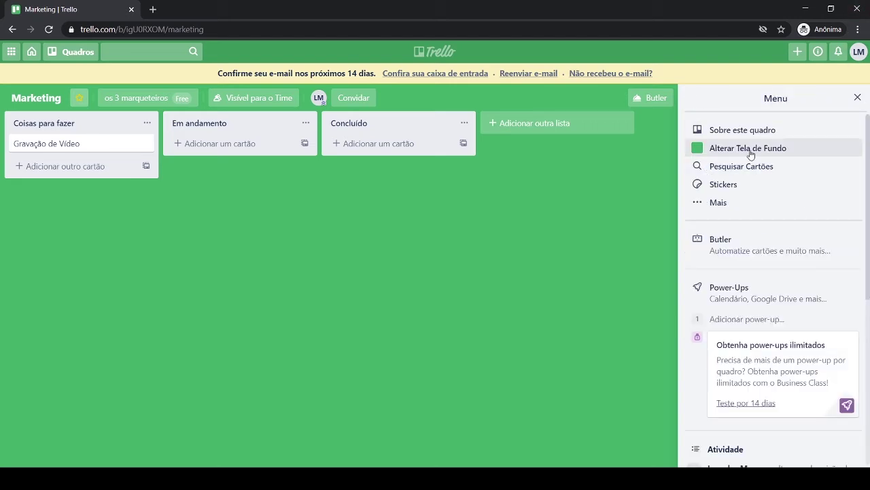
Change the board background from a green leaf photo to a stormy cloudy-sky photo.
left_click(748, 150)
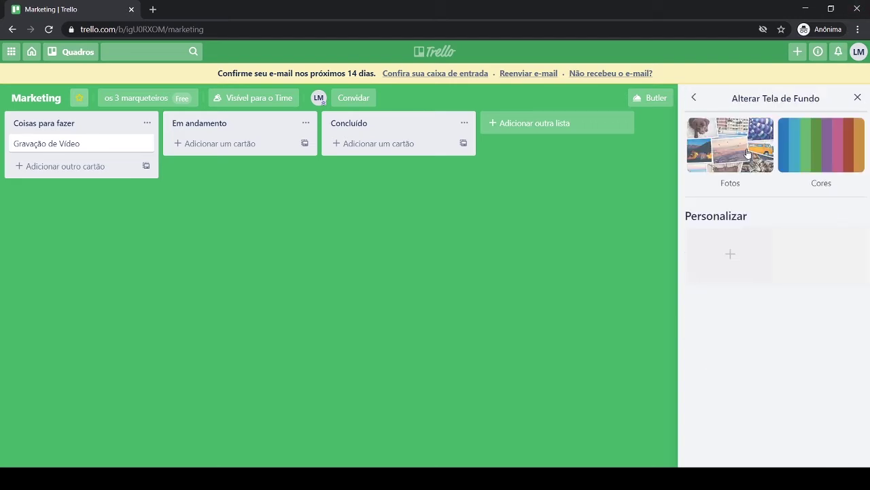
left_click(728, 157)
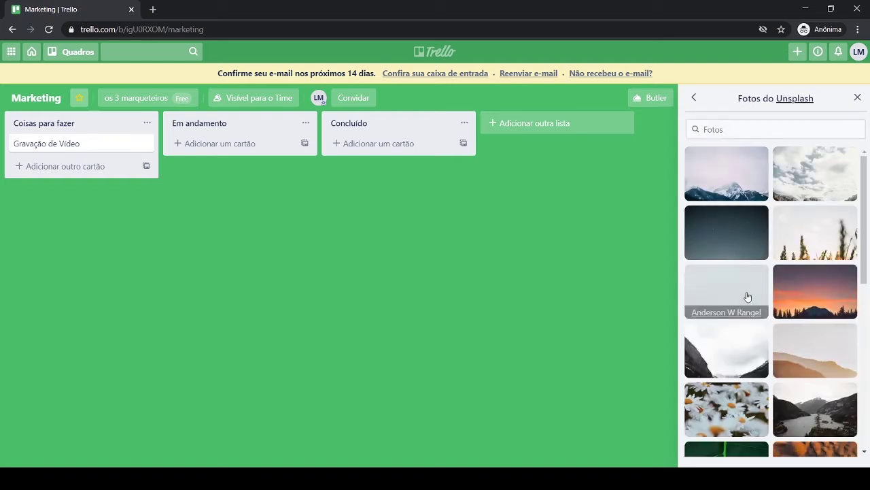
scroll(747, 274, "down", 3)
left_click(740, 248)
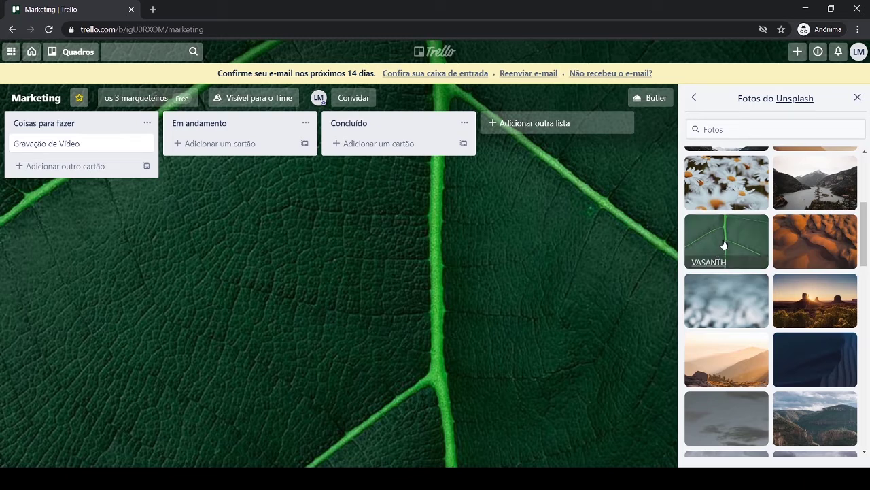
left_click(725, 427)
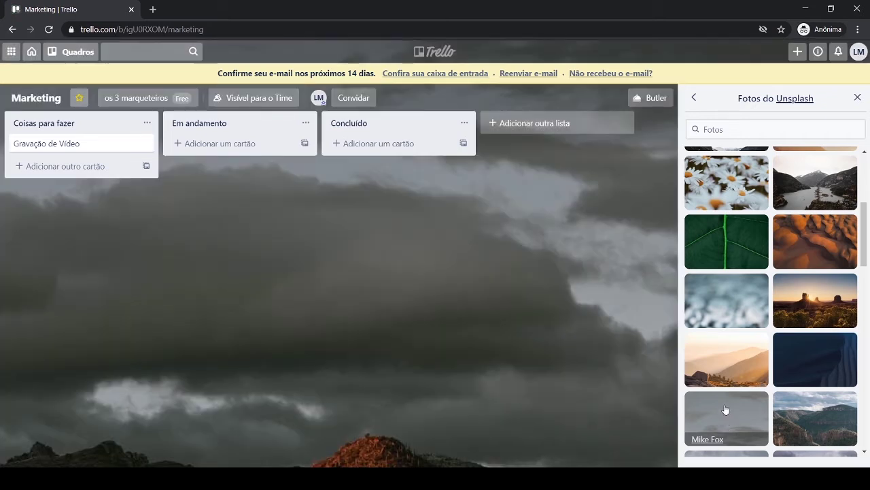
Return to the main board menu and open Pesquisar Cartões.
left_click(694, 98)
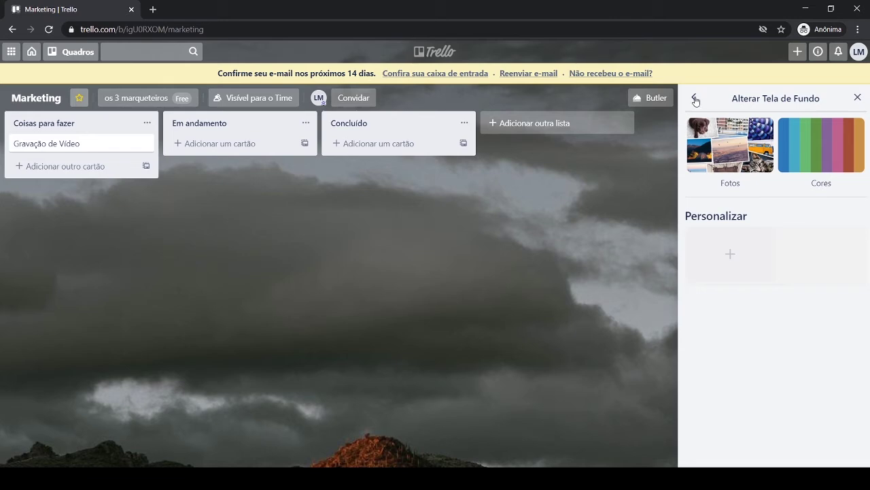
left_click(695, 99)
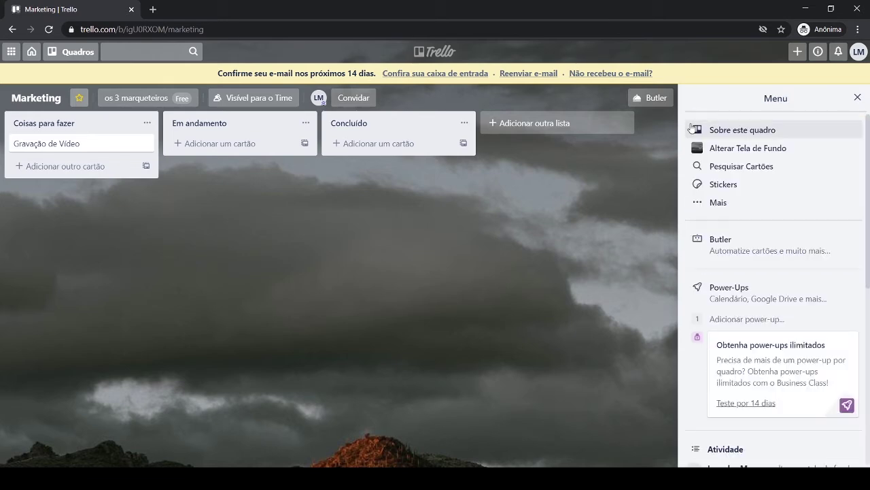
left_click(748, 165)
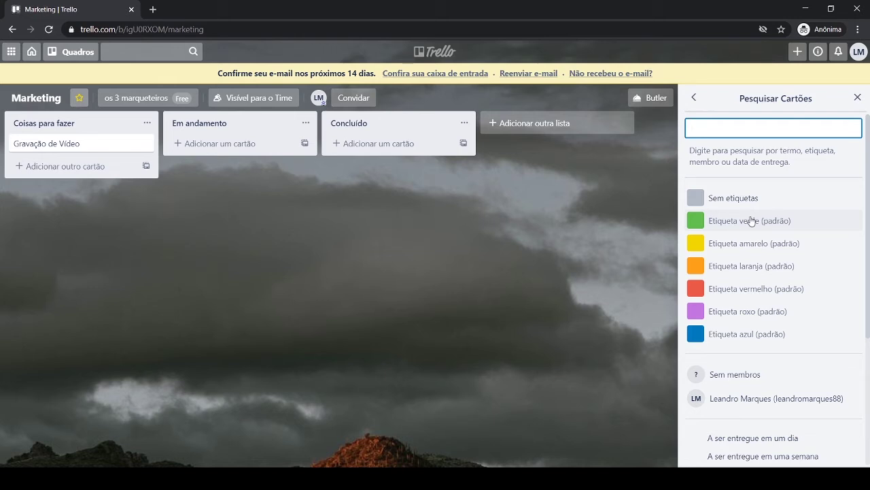
Filter by 'Etiqueta vermelho (padrão)', getting 0 results, and return to the menu.
left_click(734, 291)
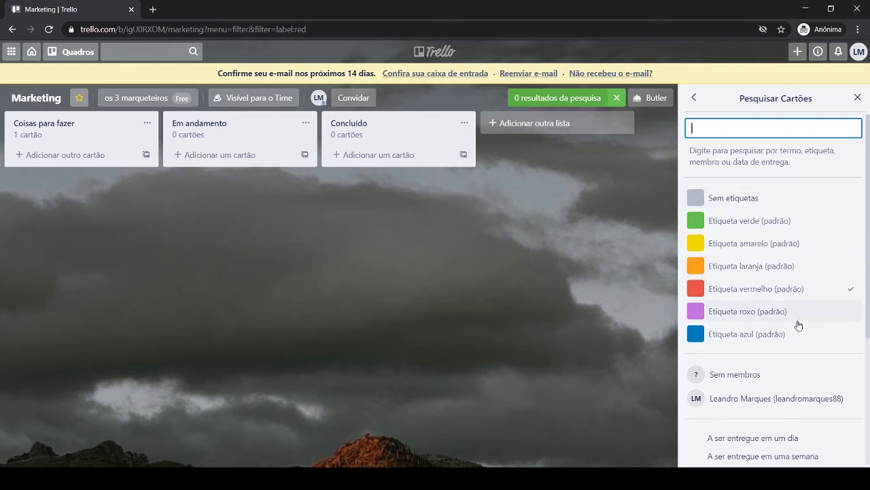
left_click(694, 97)
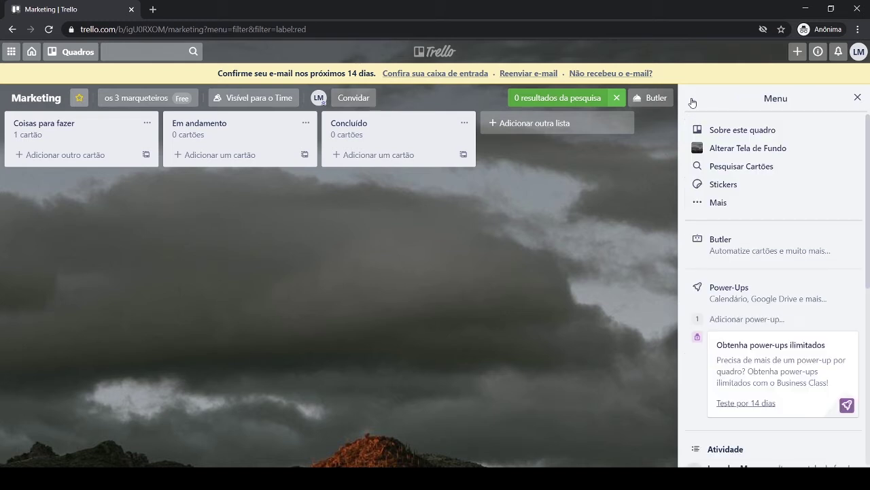
Clear the red-label filter and stick the green check-mark sticker on Gravação de Vídeo.
left_click(733, 184)
key("x")
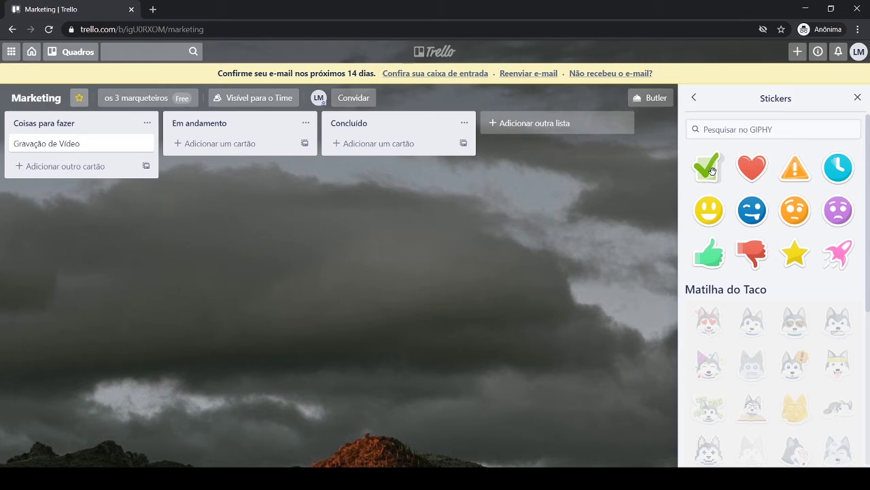
left_click_drag(711, 169, 72, 148)
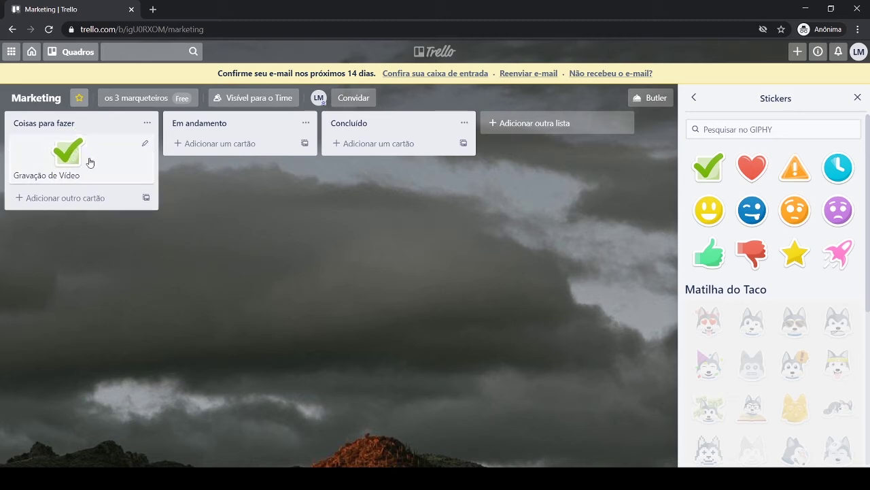
mouse_move(86, 158)
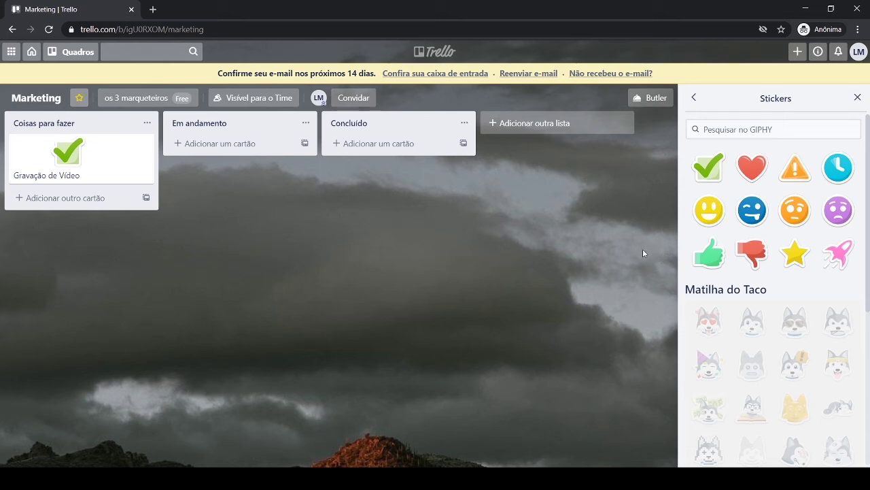
Open Mais > Etiquetas and name the green label Livre and the yellow label Atenção.
left_click(694, 97)
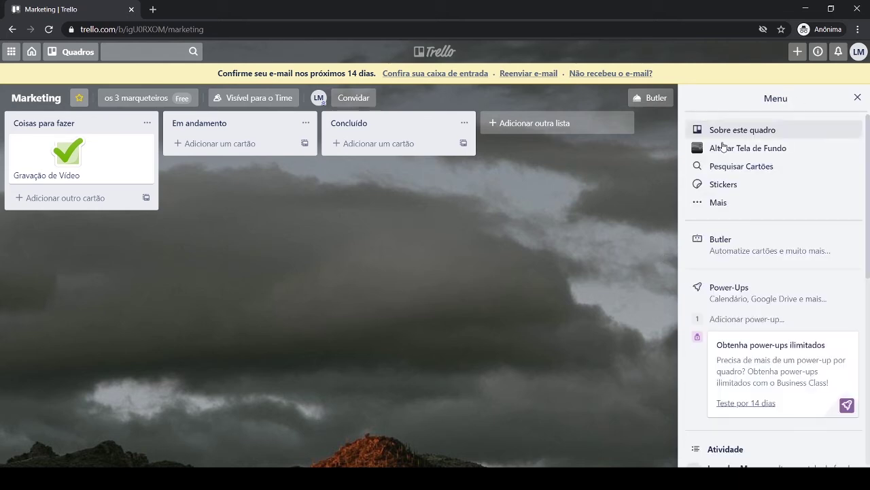
left_click(714, 202)
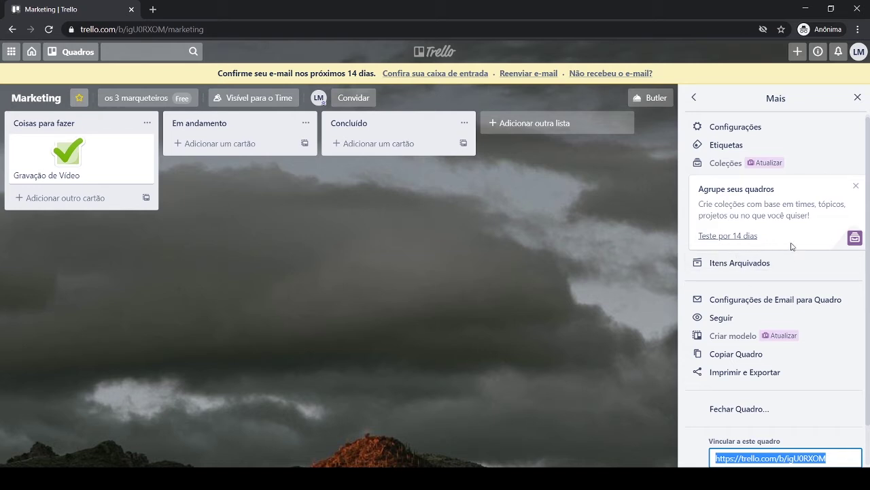
left_click(735, 146)
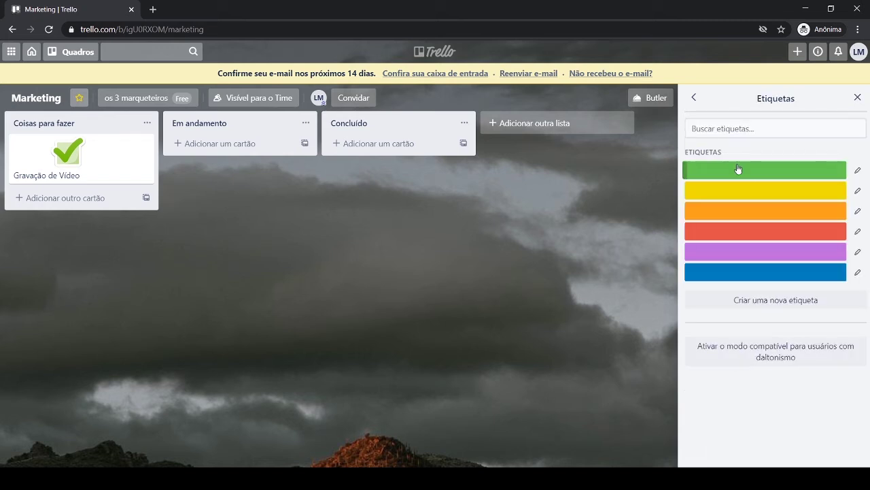
left_click(731, 176)
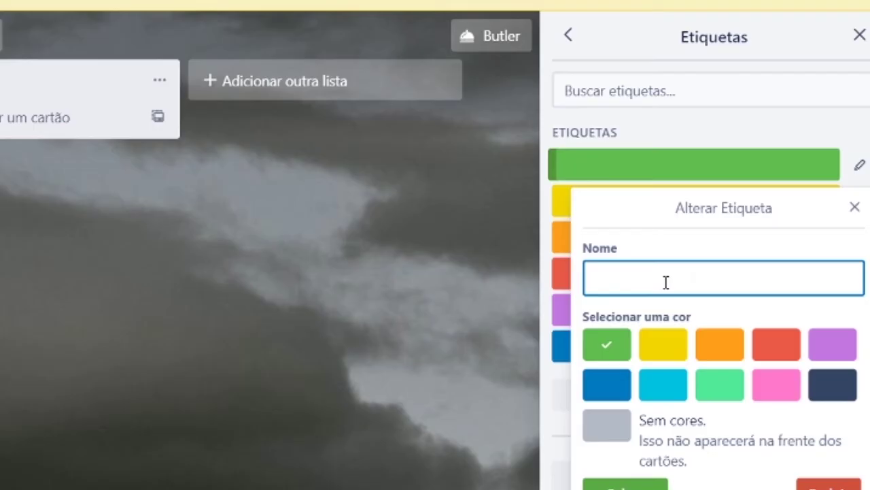
type("Livre")
key("Return")
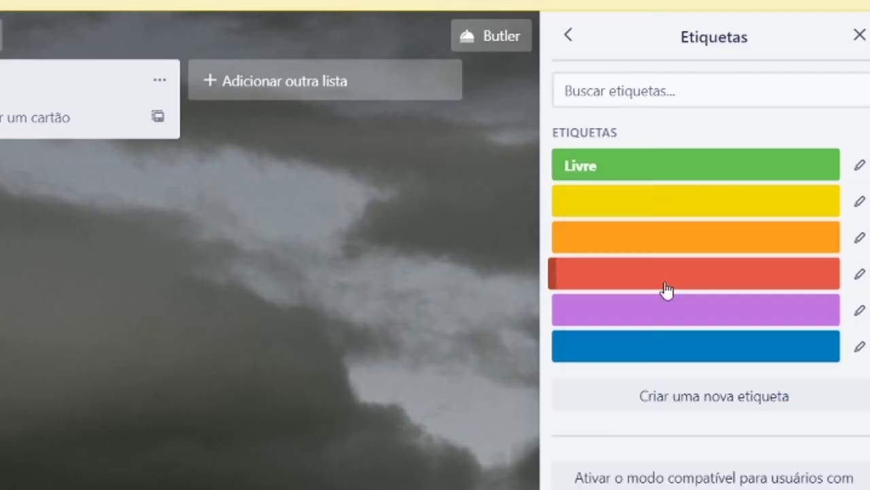
left_click(650, 197)
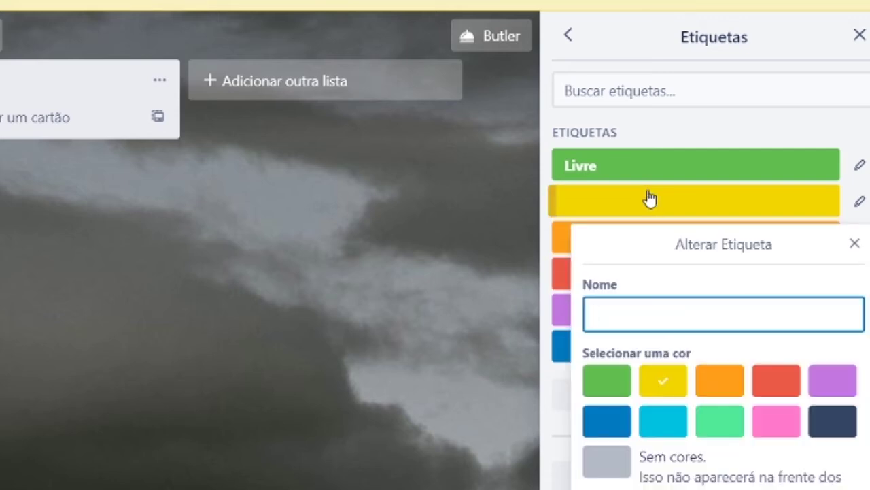
type("Atenção")
key("Return")
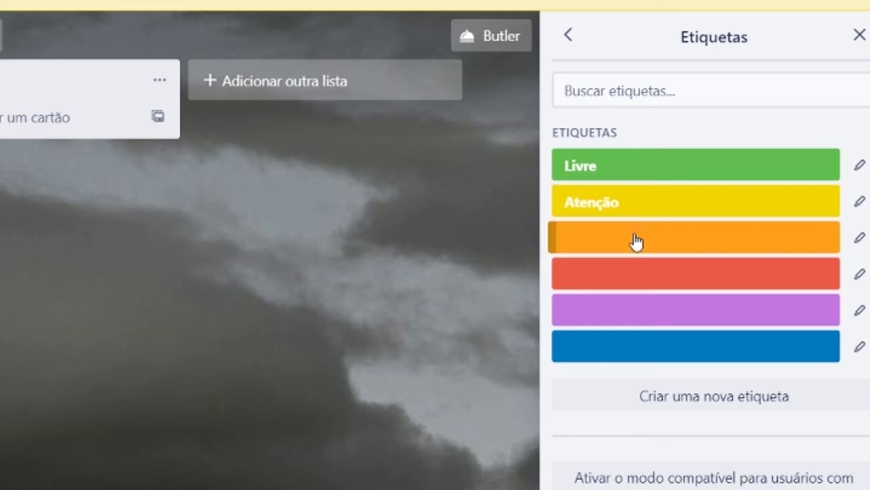
Name the orange label Semi-Prioridades and the red label Prioridade.
left_click(636, 241)
type("Semi")
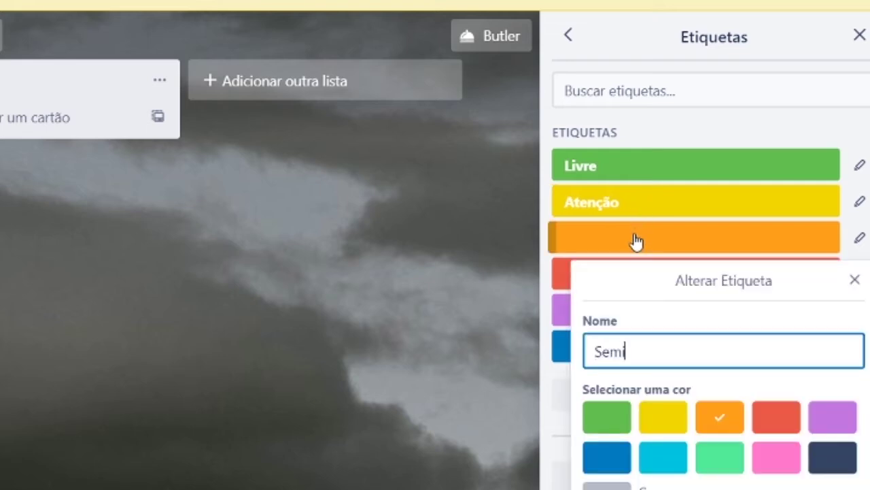
type("-Prioridadedes")
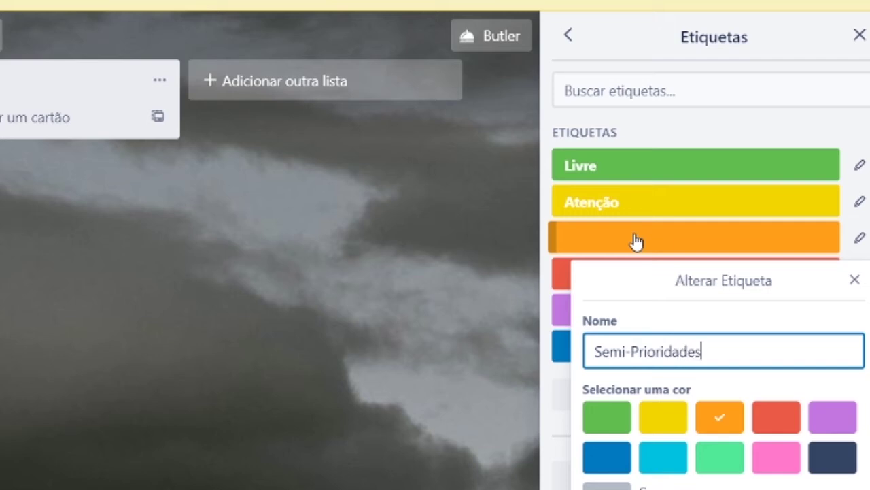
key("Return")
left_click(641, 268)
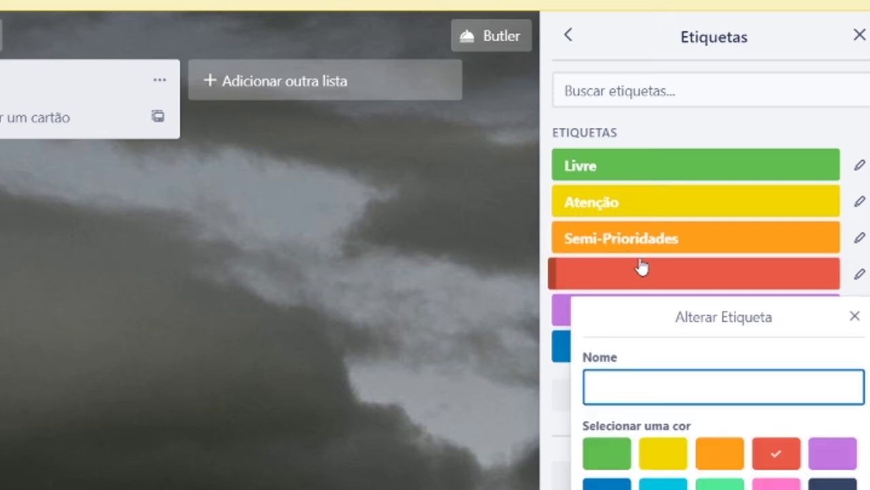
type("Aten")
key("ctrl+a")
type("Prioridade")
key("Return")
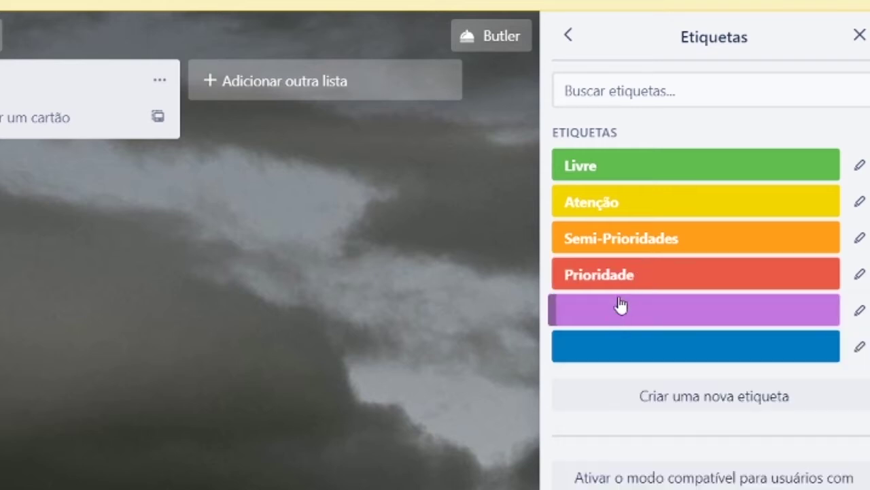
Name the purple label Stand by and the blue label Atividades recorrentes, then return to Mais.
left_click(621, 305)
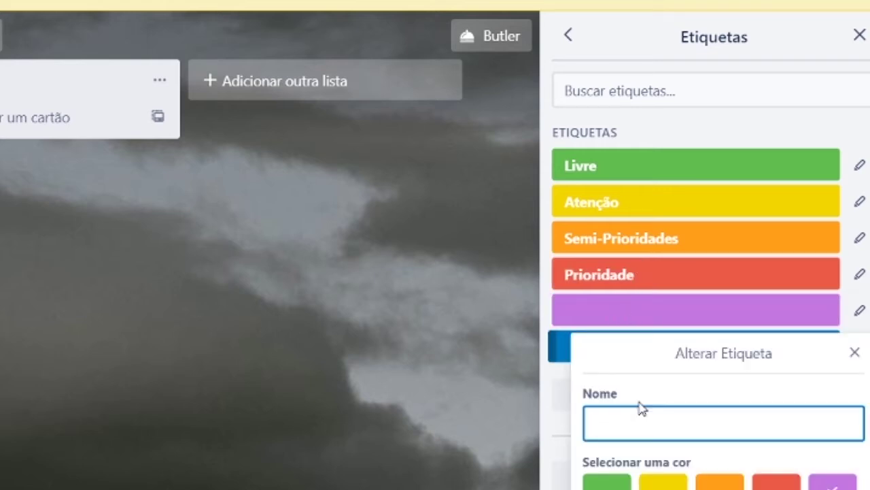
type("Standy")
key("BackSpace")
type("by")
key("Return")
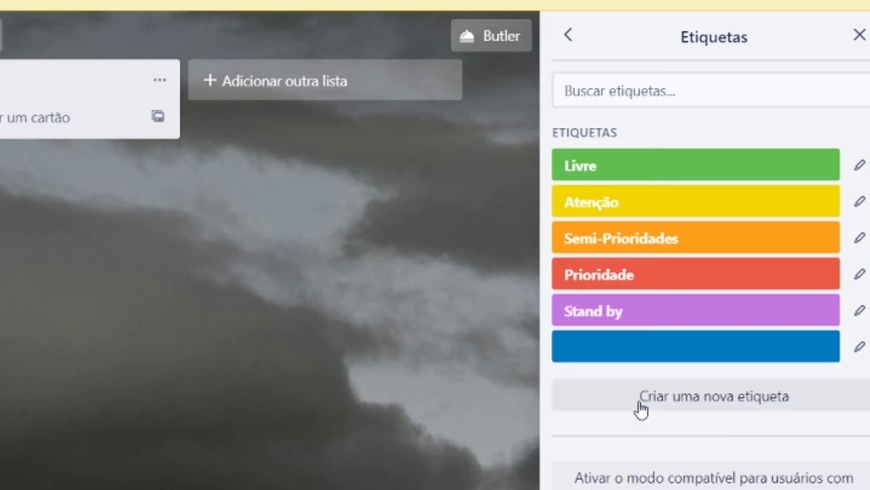
left_click(626, 349)
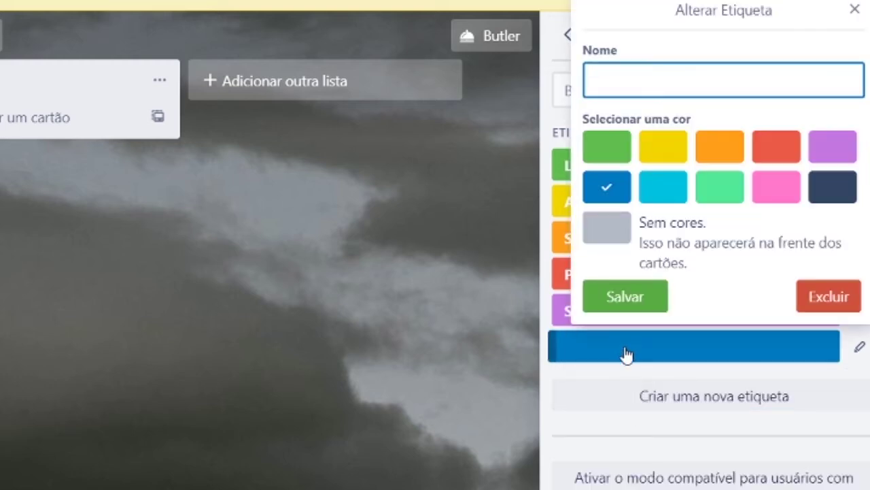
type("Atividades recorrentes")
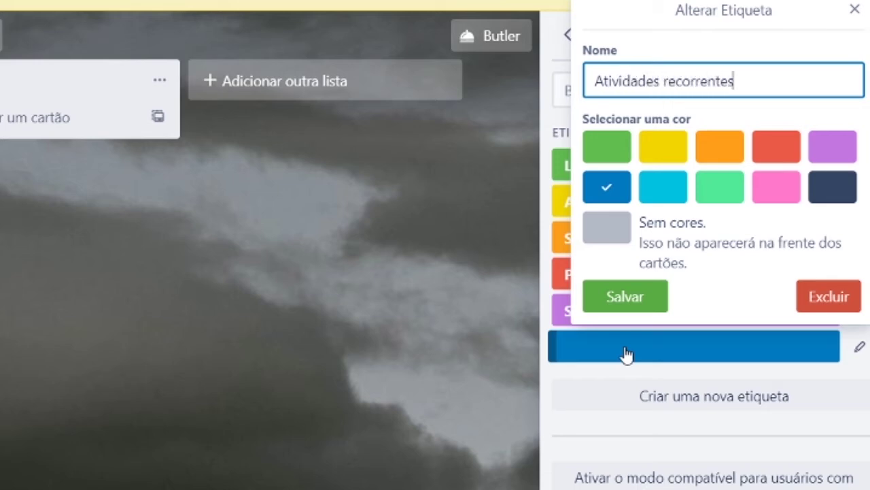
key("Return")
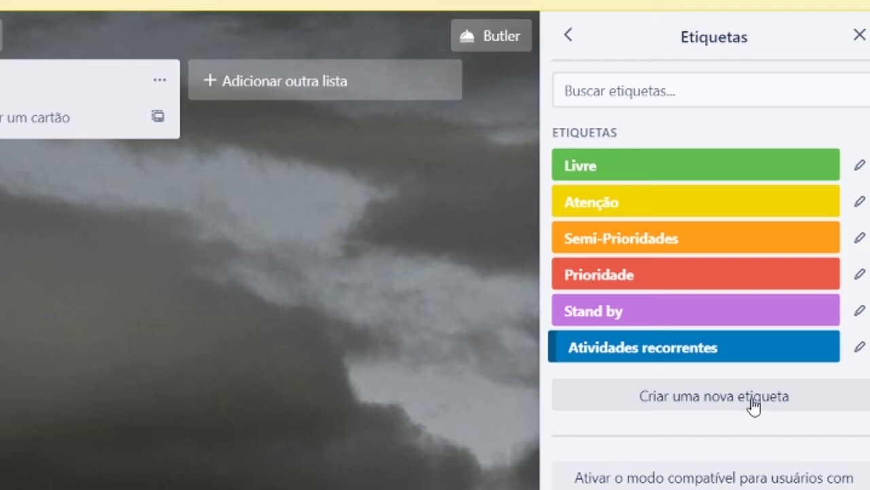
left_click(568, 35)
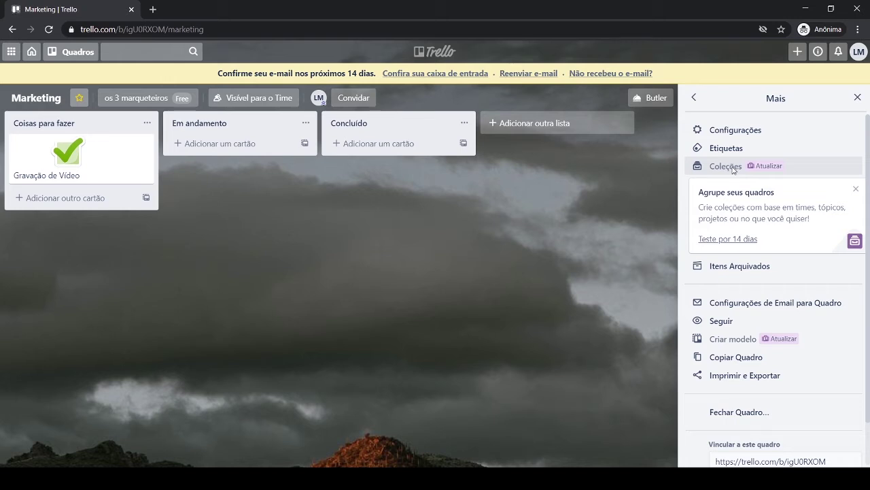
Open Itens Arquivados, find no archived cards, and go back to the Mais menu.
left_click(746, 271)
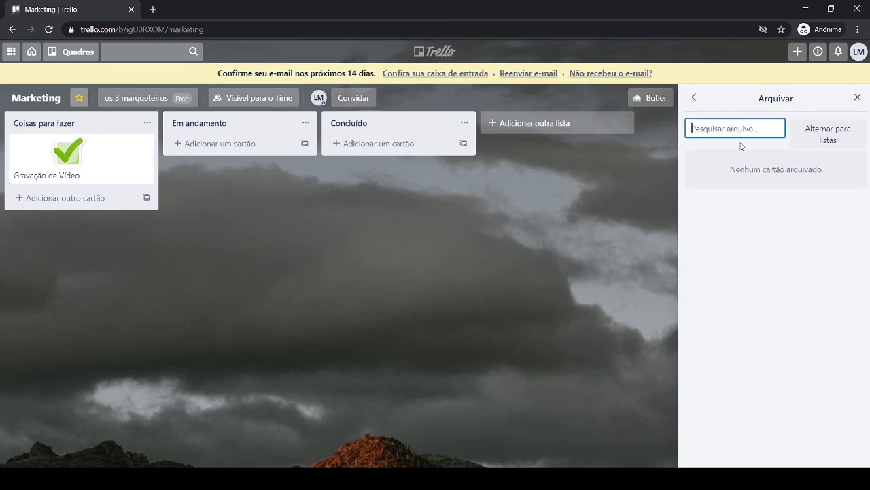
mouse_move(75, 166)
left_click(695, 98)
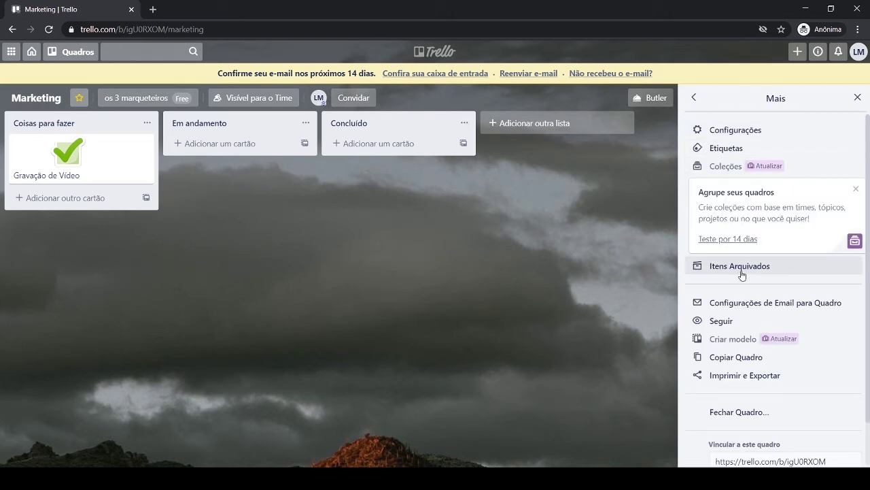
Open Adicionar Cartões via Email, select the card-creation email address, then close the panel.
left_click(769, 302)
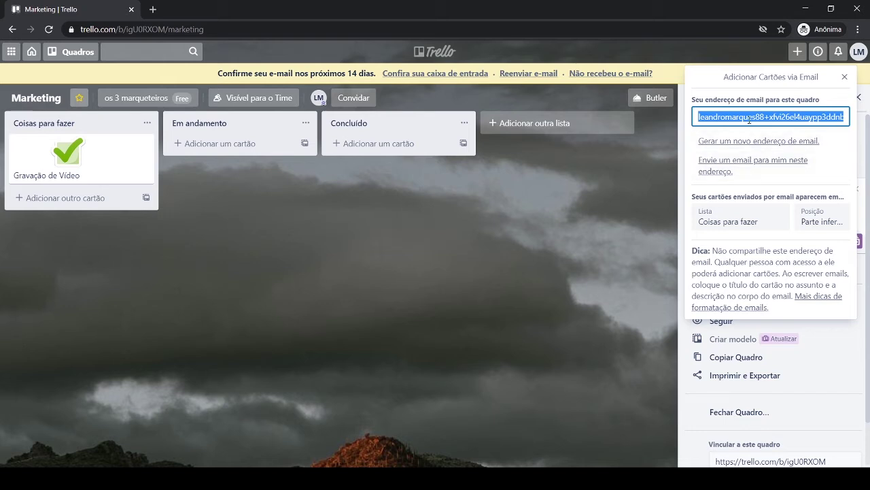
left_click(696, 117)
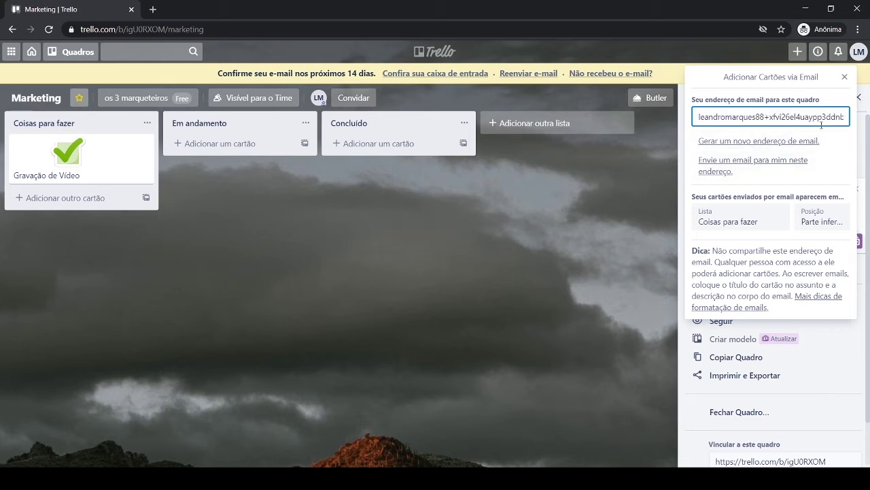
left_click_drag(848, 118, 695, 117)
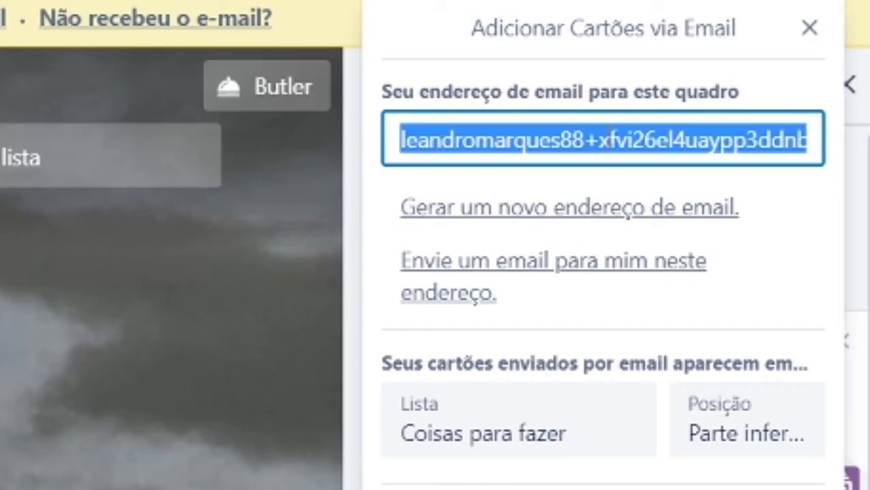
left_click(608, 132)
left_click_drag(857, 142, 554, 117)
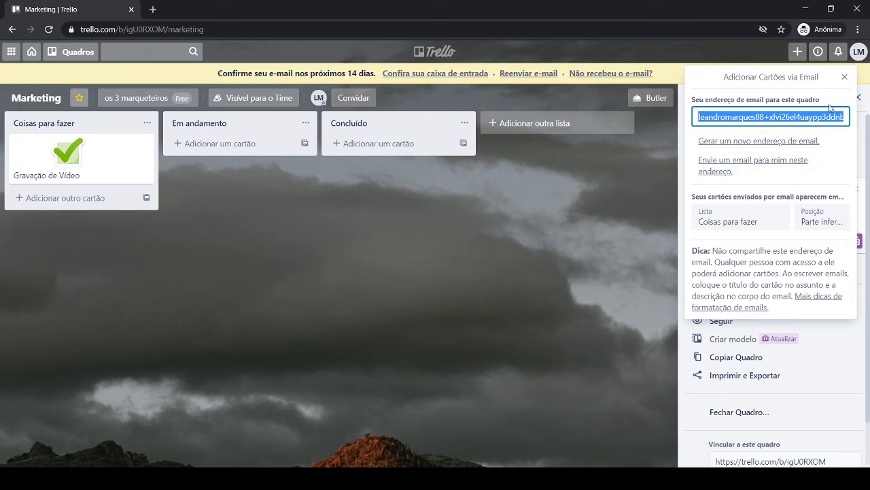
left_click(845, 78)
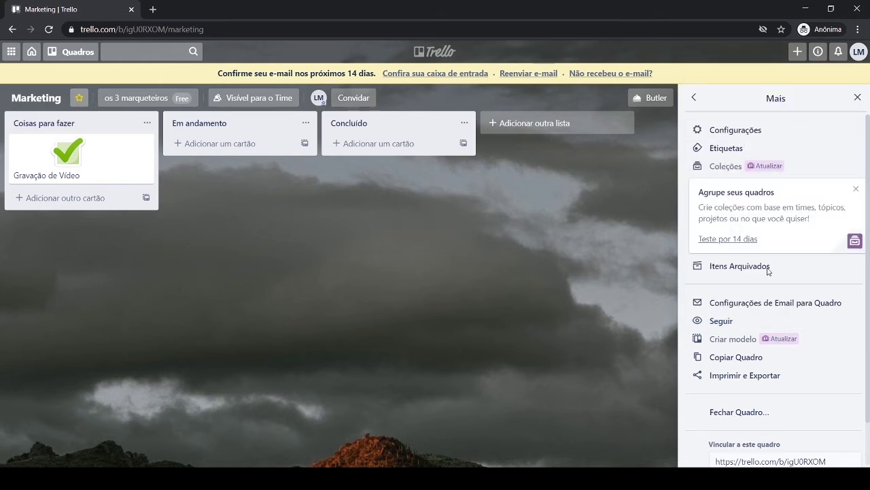
scroll(755, 323, "down", 1)
Follow the Marketing board with Seguir and look at the Imprimir e Exportar options.
left_click(724, 272)
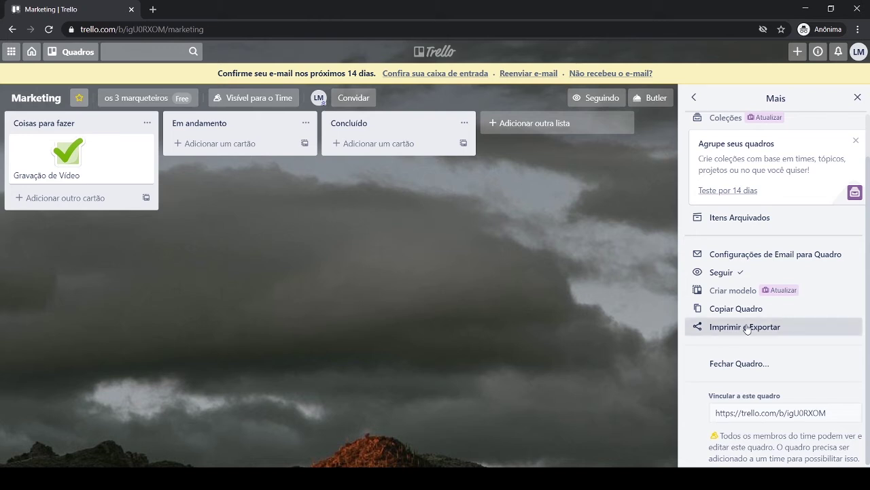
left_click(747, 328)
scroll(742, 417, "up", 1)
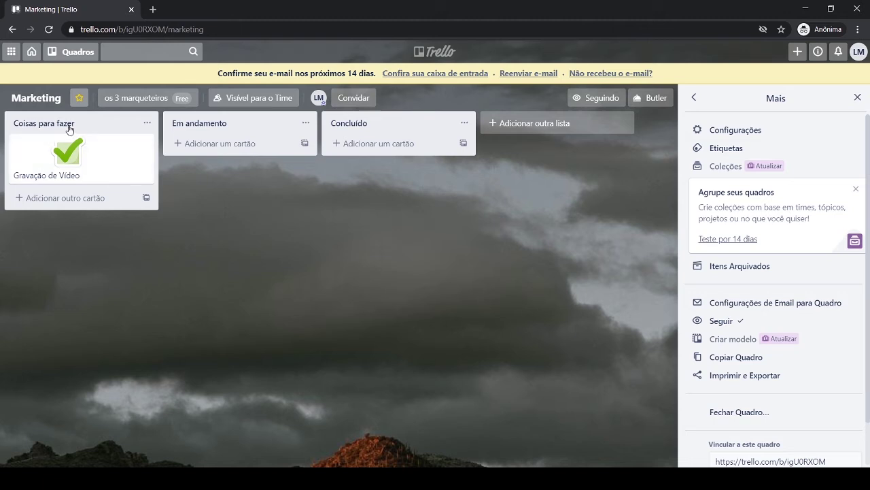
Open the Gravação de Vídeo card and save the description 'Gravação de vídeo para o Meta Conecta'.
left_click(113, 161)
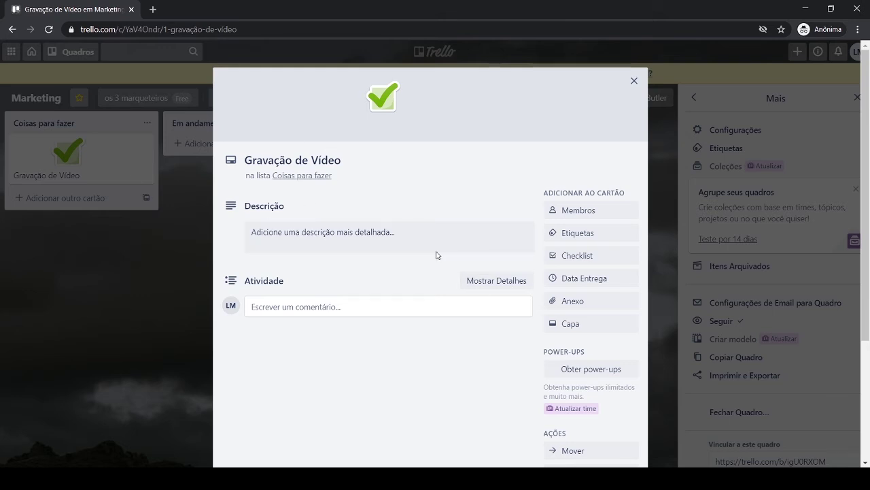
scroll(438, 259, "down", 3)
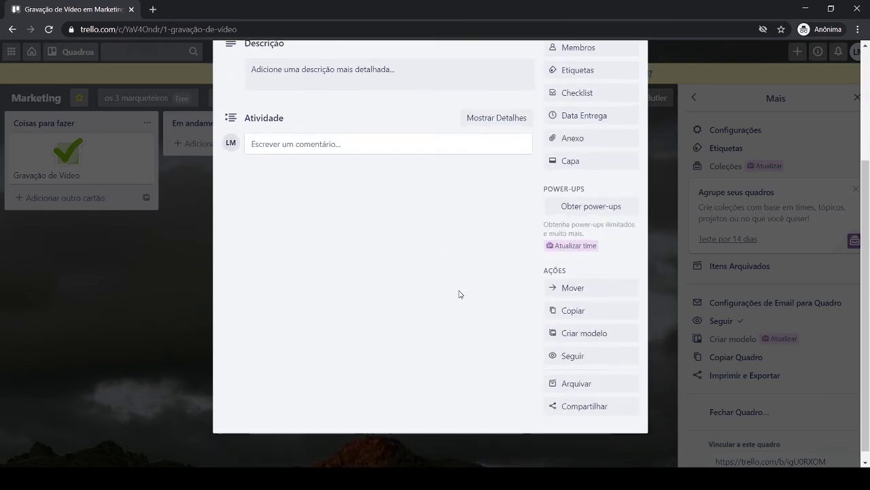
scroll(460, 293, "up", 2)
scroll(476, 289, "up", 1)
scroll(484, 288, "down", 1)
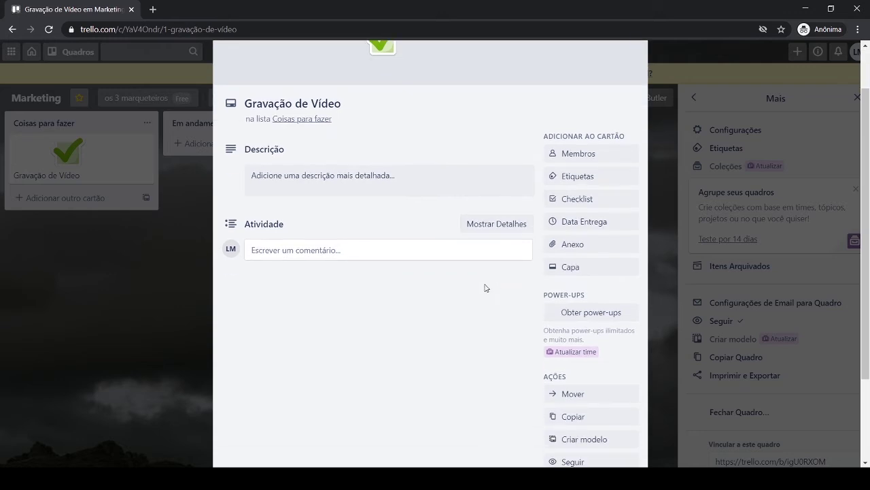
scroll(461, 268, "up", 1)
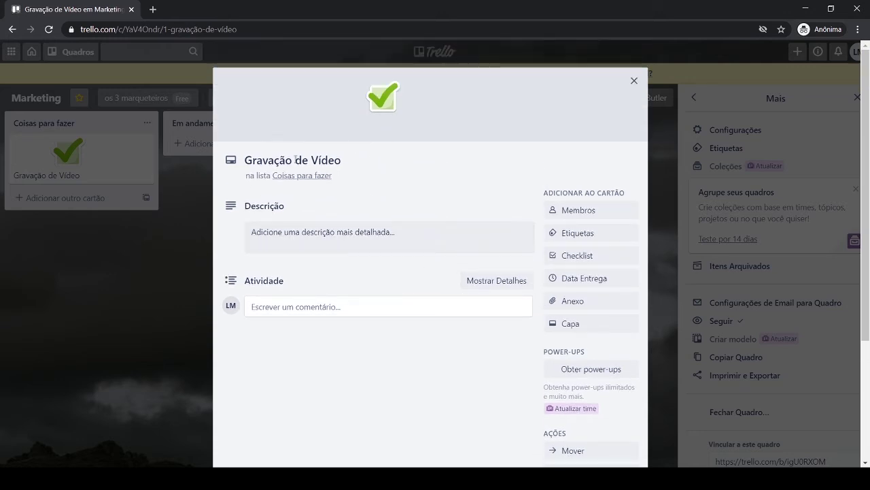
left_click(380, 237)
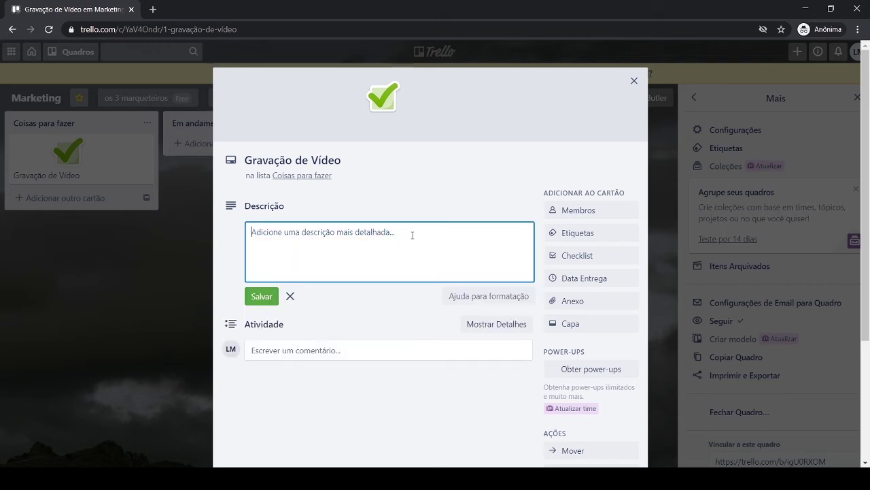
type("Gravaçã")
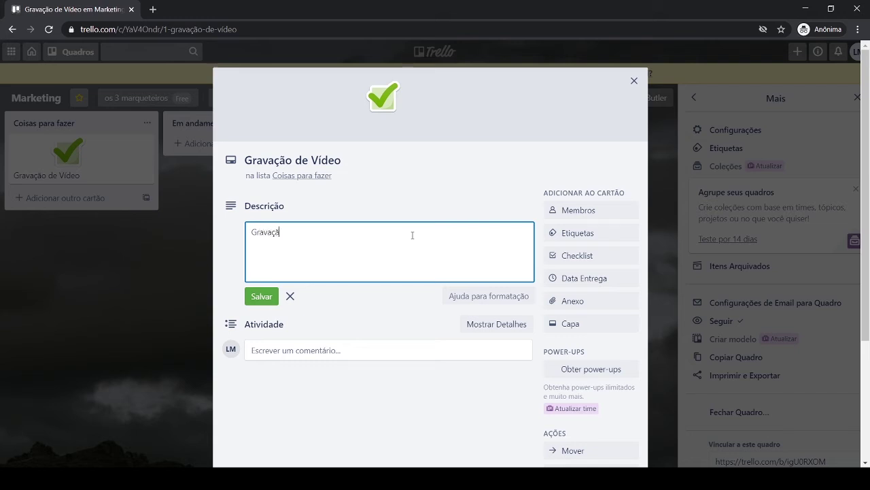
type("o de vídeo para o Meta ")
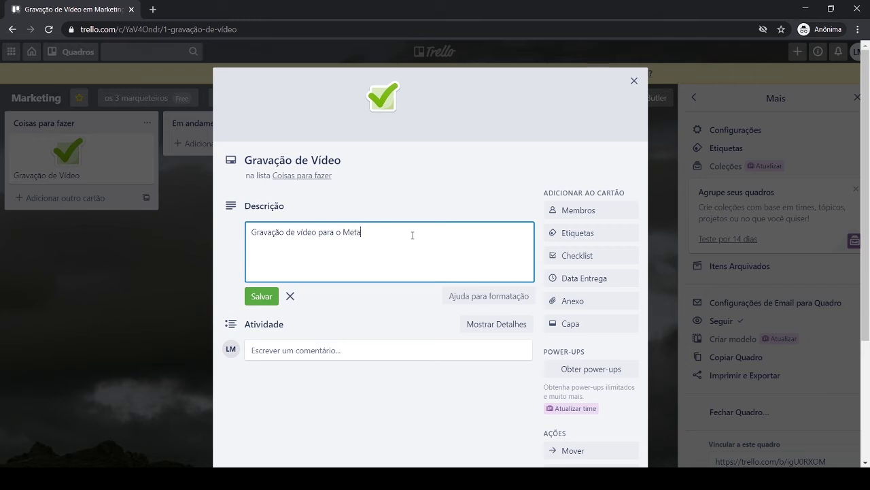
type("Conecta")
left_click(262, 296)
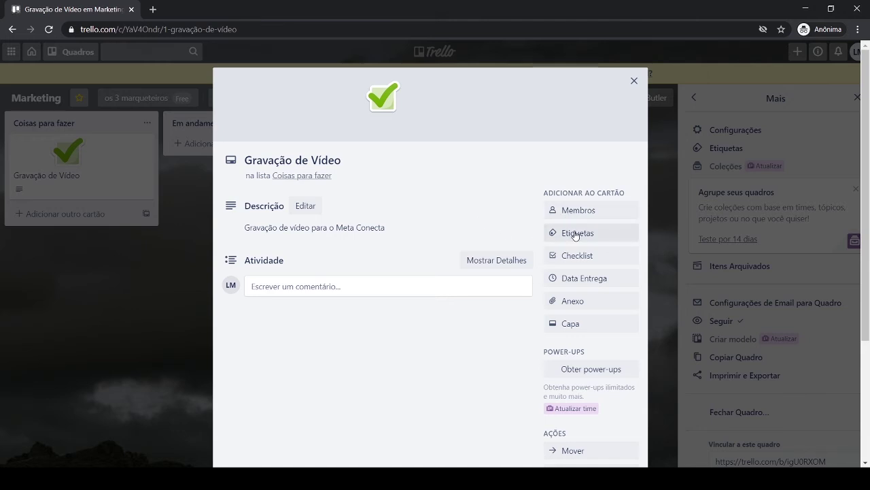
Apply the red Prioridade label to the Gravação de Vídeo card from the Etiquetas list.
left_click(575, 233)
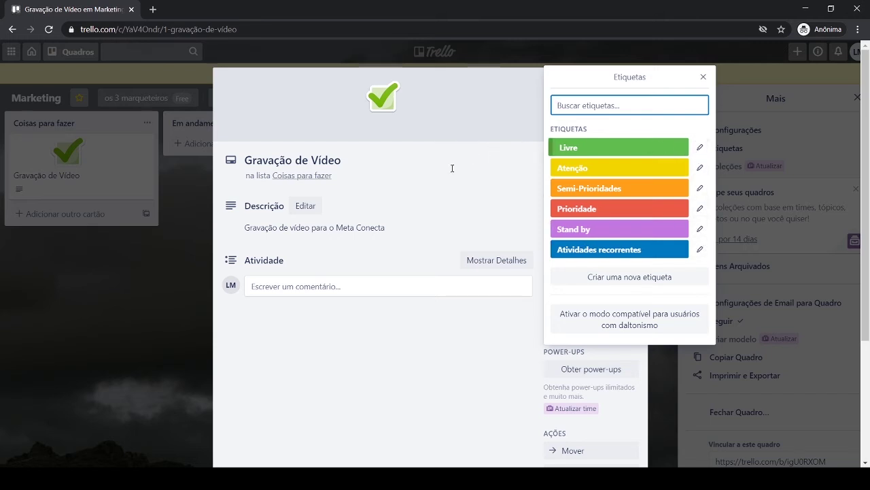
left_click(604, 213)
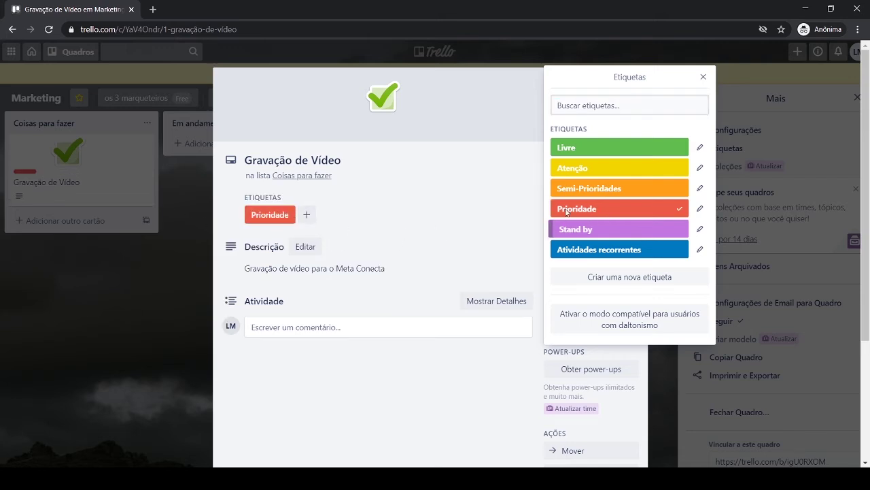
left_click(704, 78)
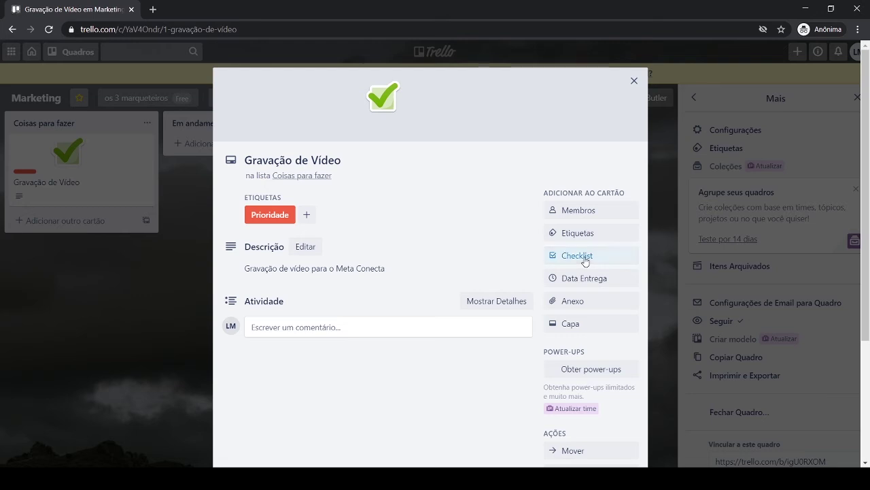
Create a default-titled checklist on the card with items Fazer um roteiro and Gravar.
left_click(585, 256)
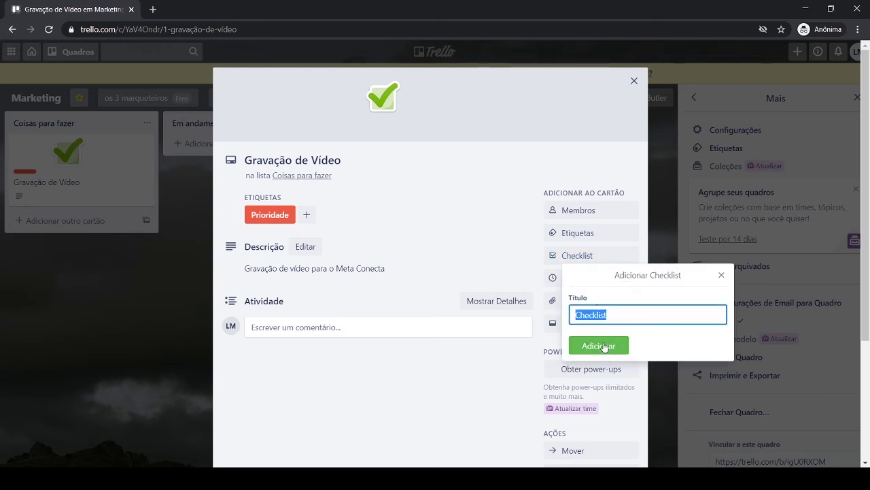
left_click(605, 346)
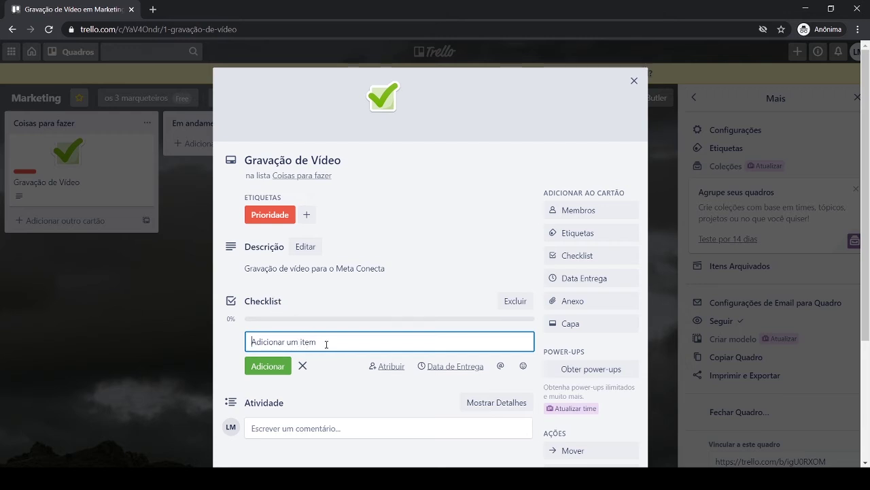
type("Fazer um roteiro")
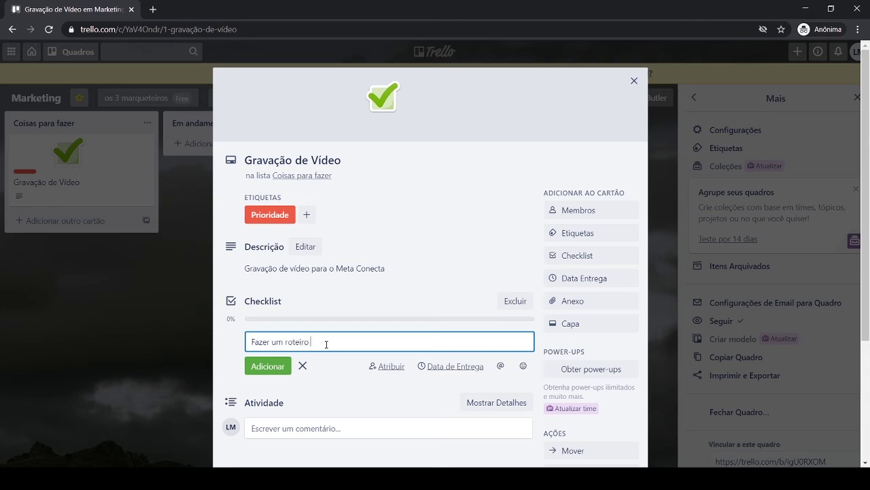
key("Return")
type("Gravar")
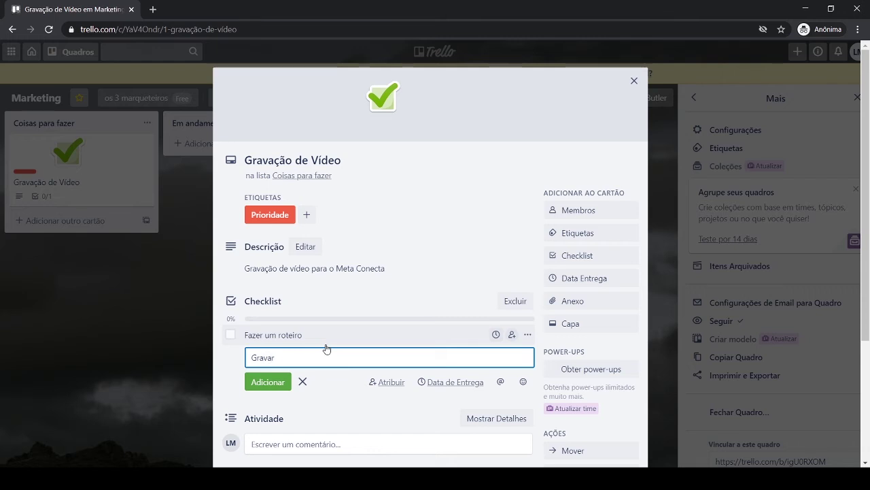
key("Return")
Add checklist items Editar, Publicar and Compartilhar.
type("Editar")
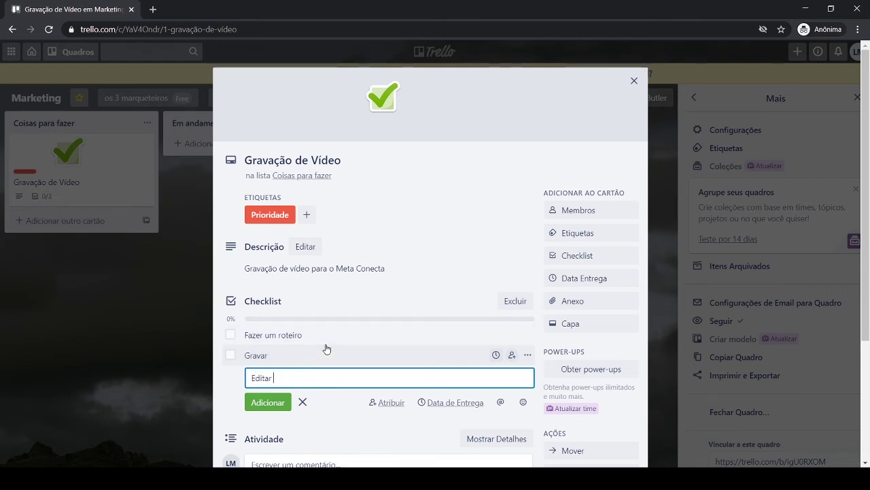
key("Return")
type("Publicar")
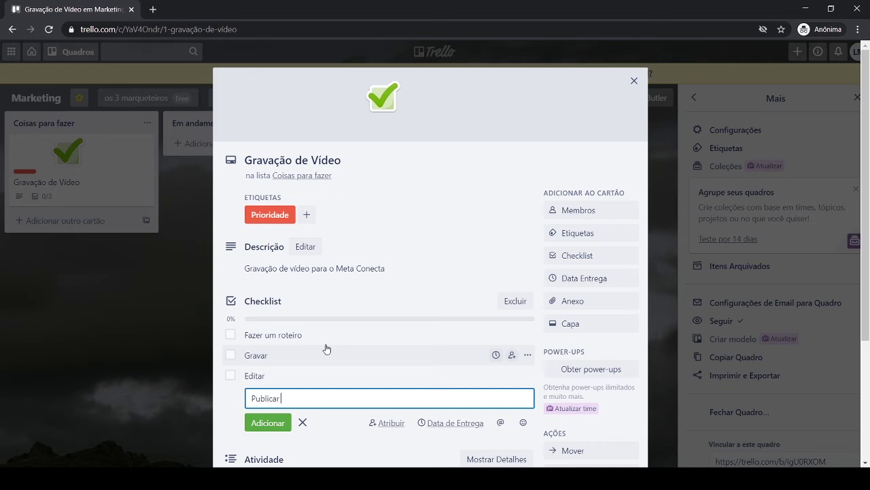
key("Return")
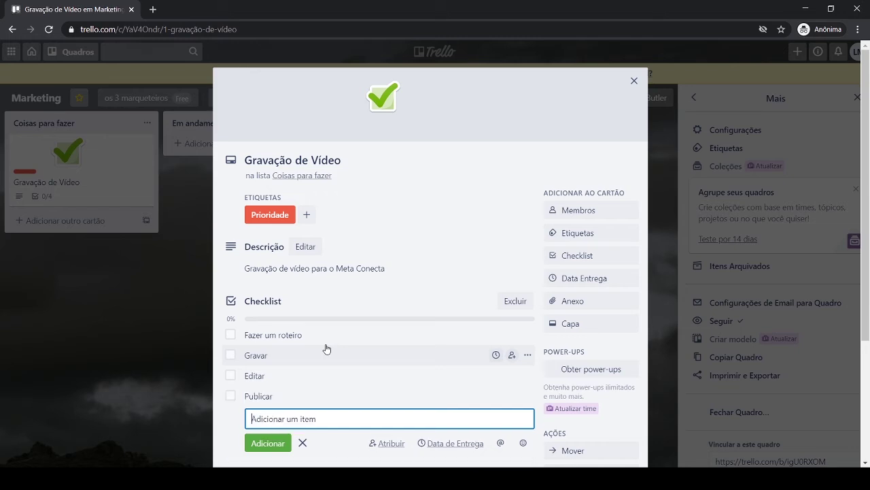
type("Compartilhar")
key("Return")
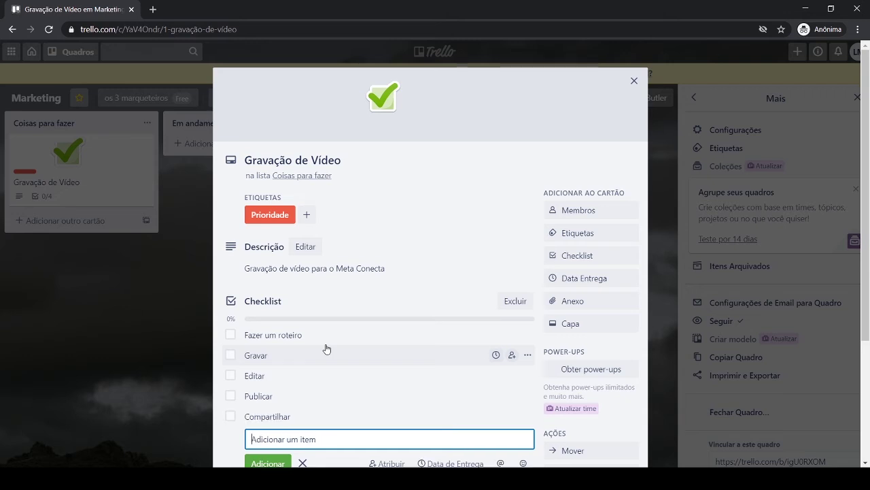
scroll(326, 349, "down", 1)
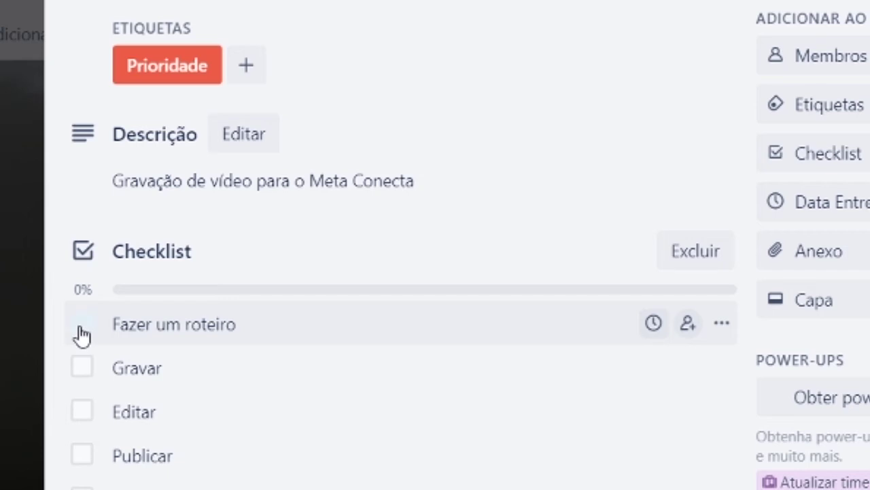
Tick off Fazer um roteiro, Gravar, Editar, Publicar and Compartilhar so the checklist shows 5/5.
left_click(81, 333)
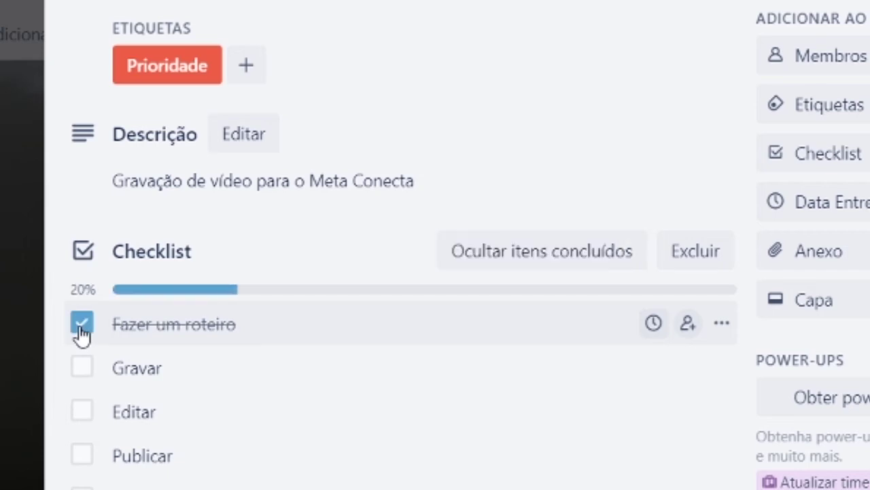
left_click(82, 372)
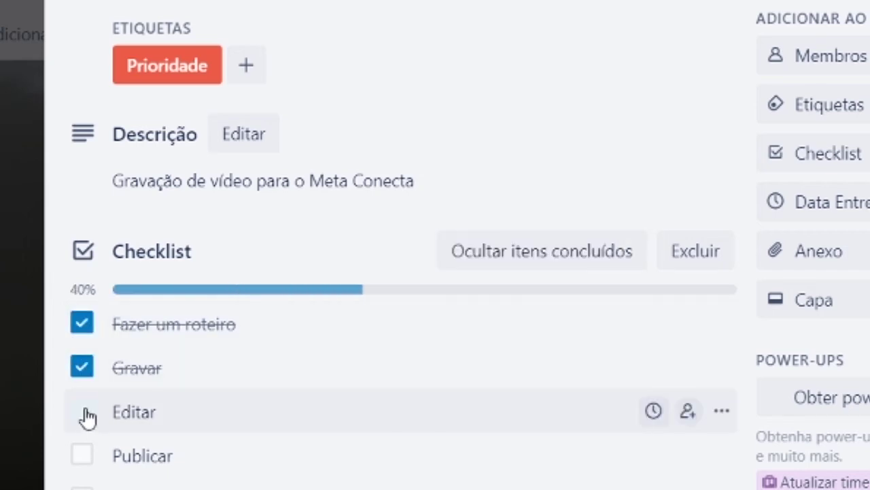
left_click(83, 413)
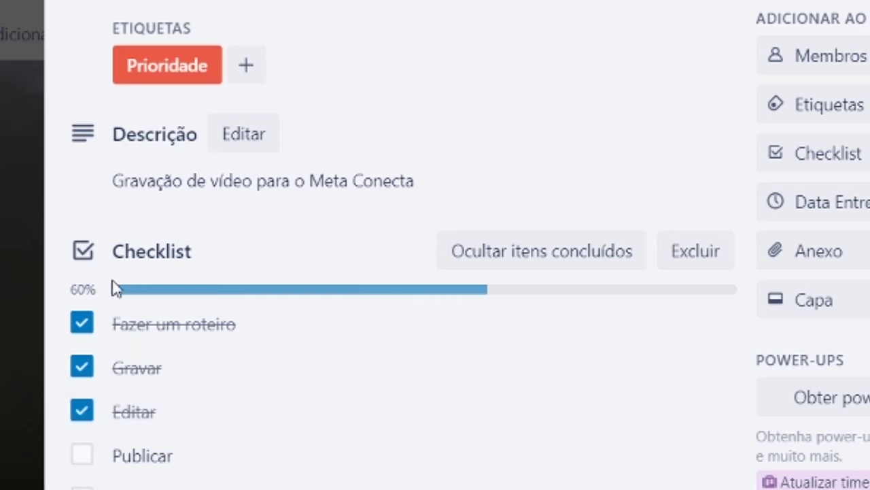
double_click(93, 290)
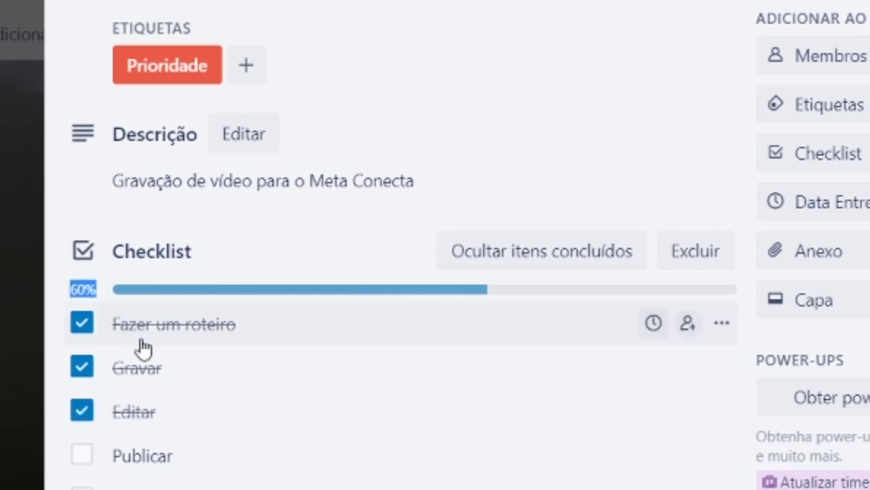
scroll(140, 346, "down", 2)
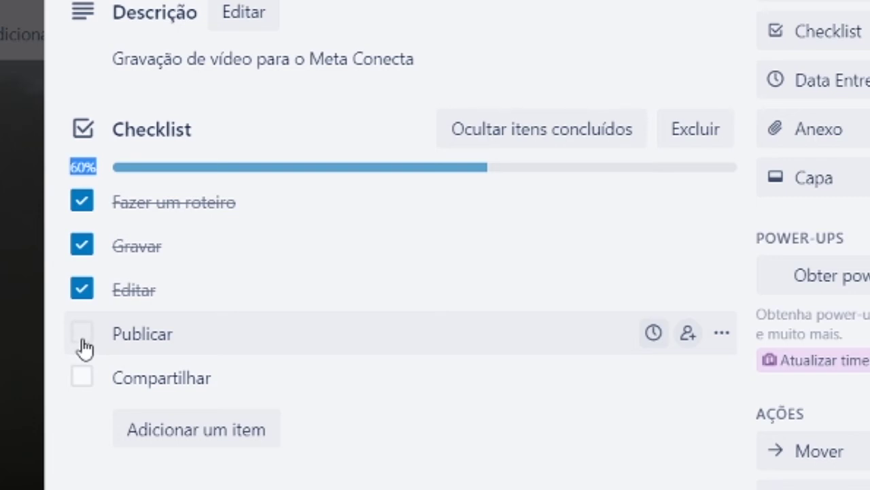
left_click(81, 339)
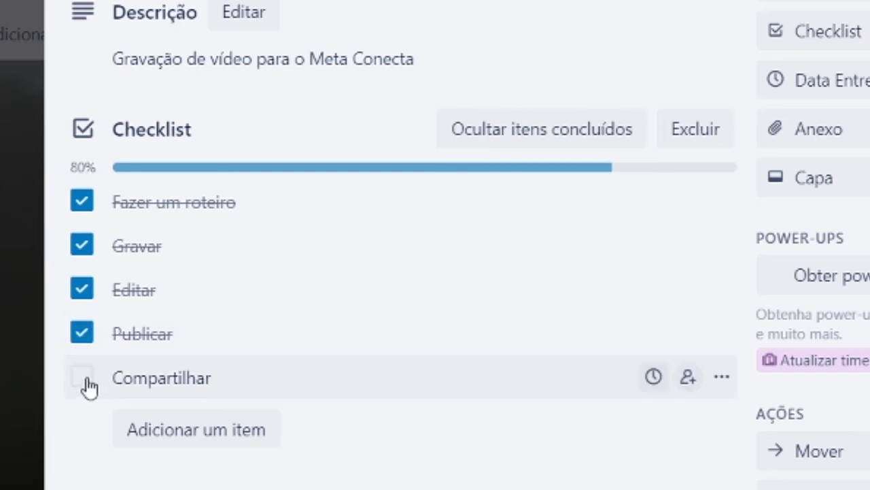
left_click(86, 384)
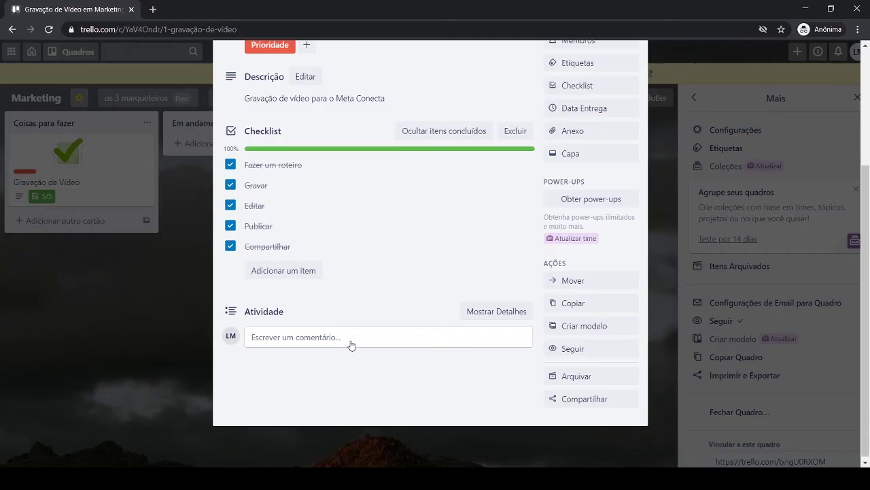
left_click(343, 452)
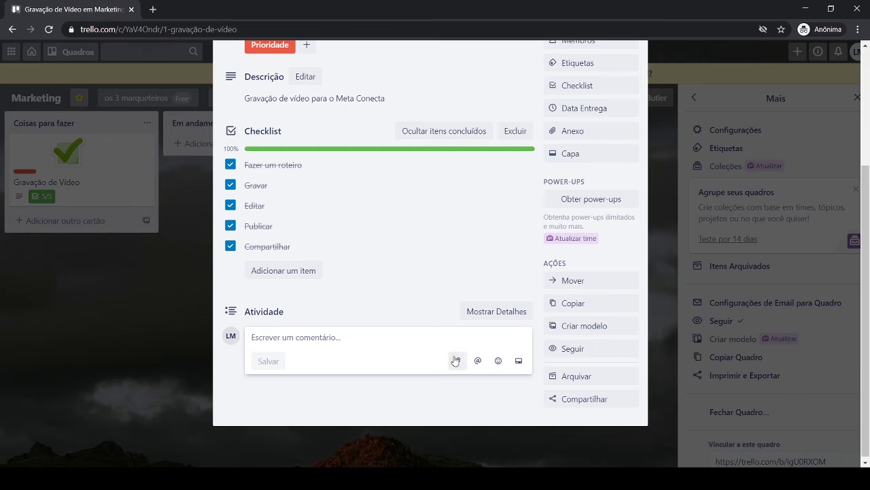
scroll(455, 360, "up", 2)
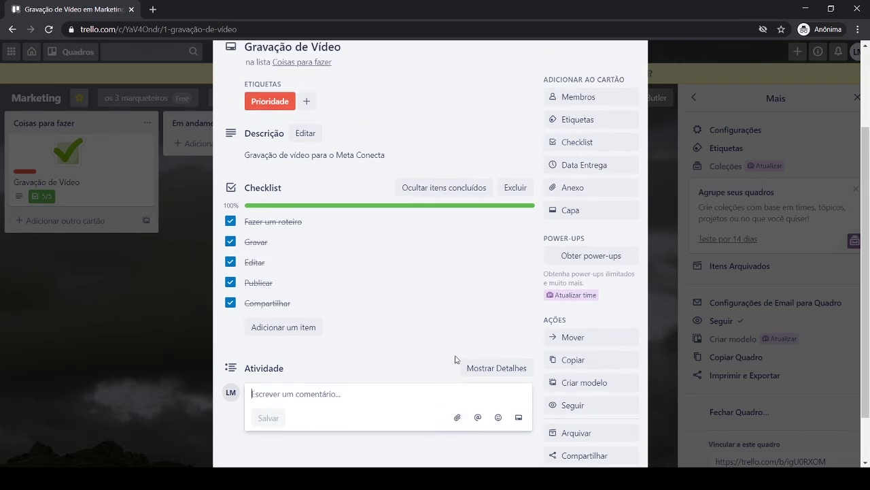
Give the card a due date of 24 July at 08:00.
left_click(581, 166)
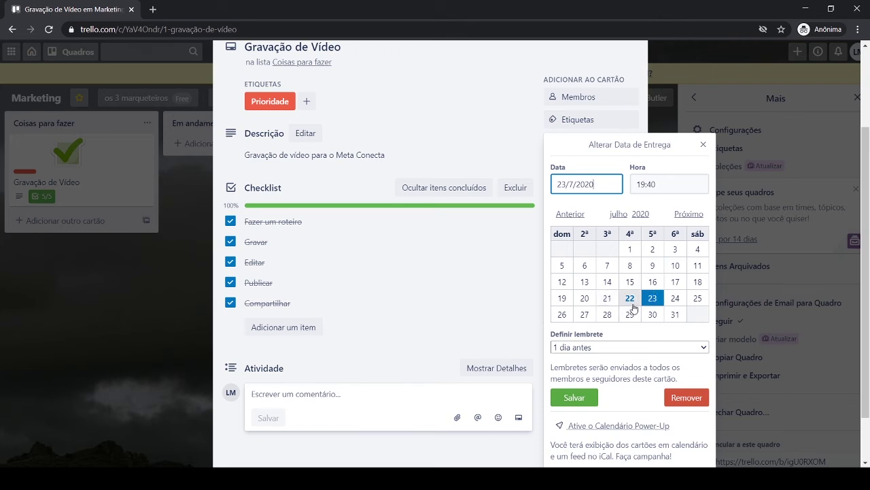
left_click(676, 298)
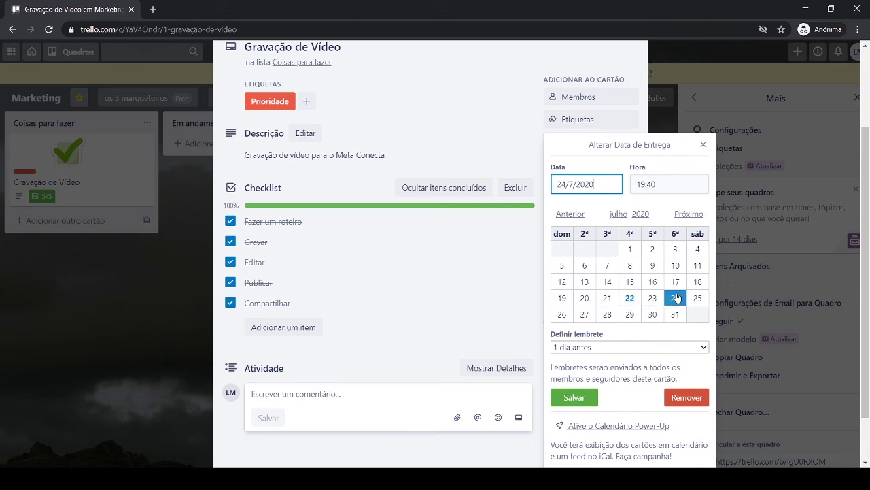
left_click_drag(657, 183, 632, 183)
type("8:00")
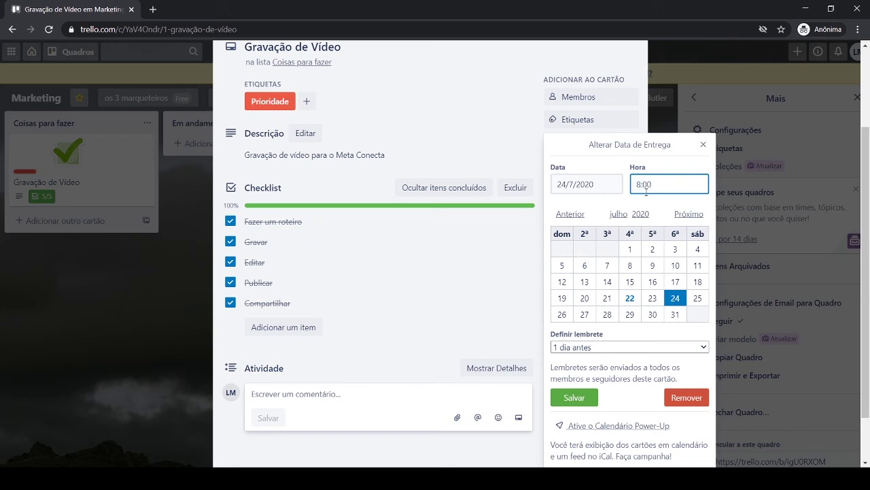
left_click(577, 399)
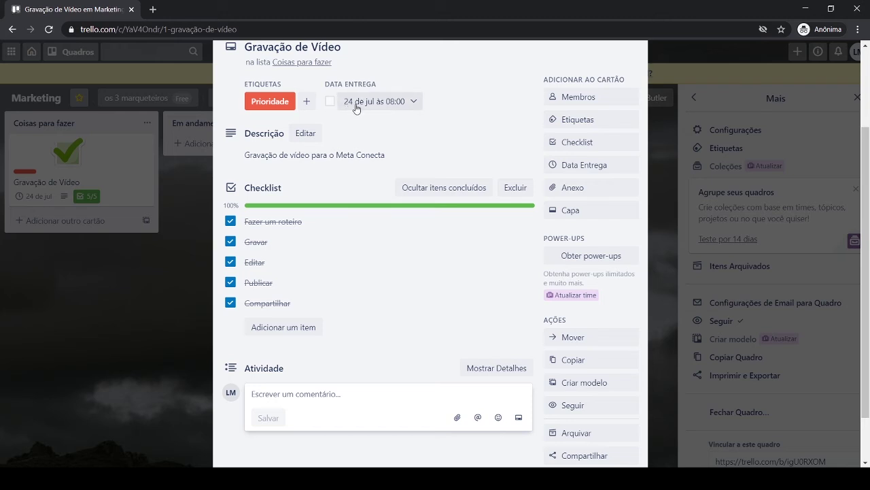
left_click(415, 102)
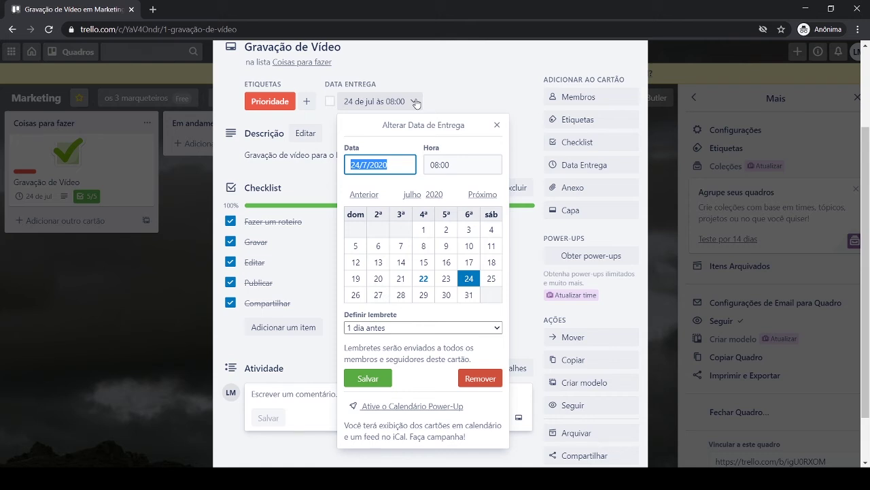
left_click(414, 102)
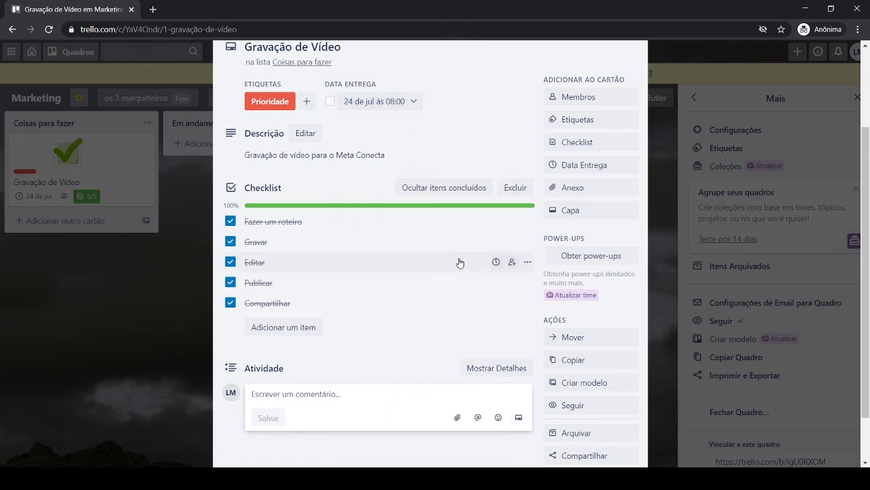
Attach Roteiro Trello.docx from the computer, then bring up the card's Capa options.
left_click(582, 188)
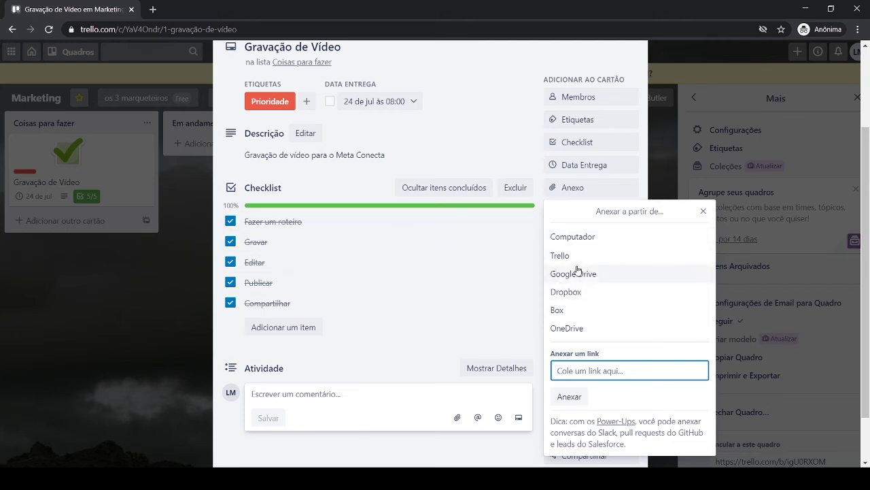
left_click(578, 239)
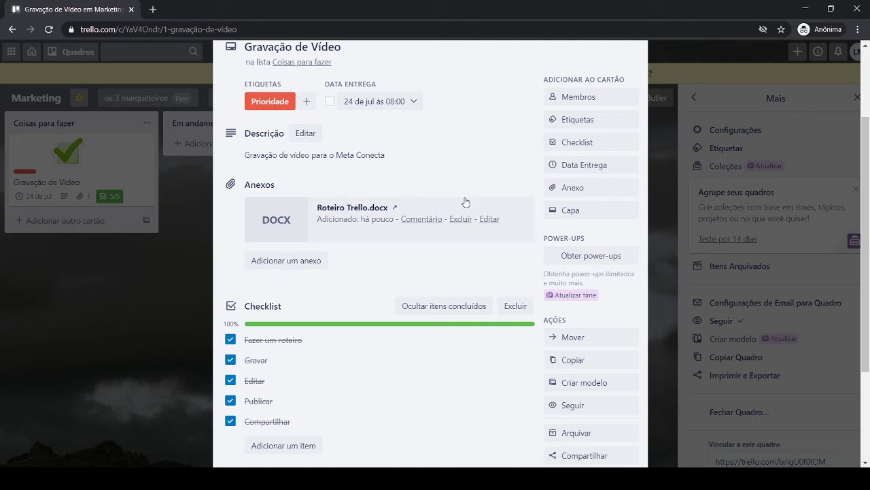
left_click(582, 211)
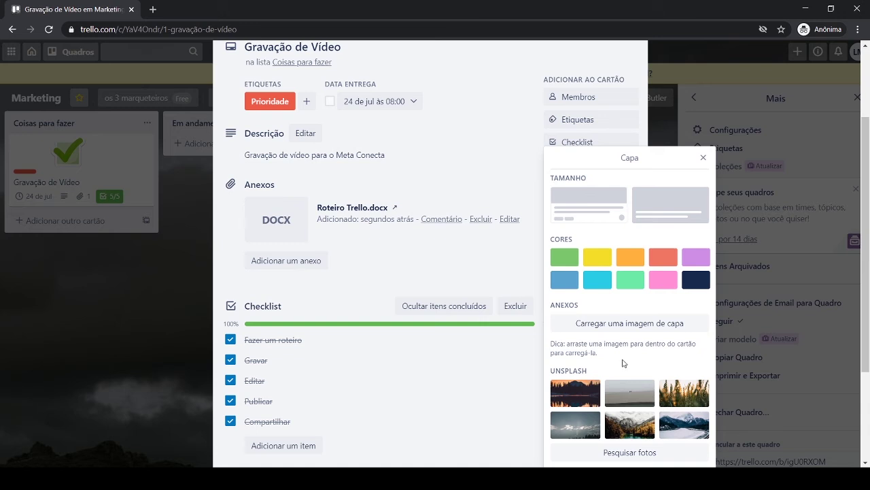
Use the third Unsplash photo, tall grass at sunset, as the card's cover.
left_click(677, 398)
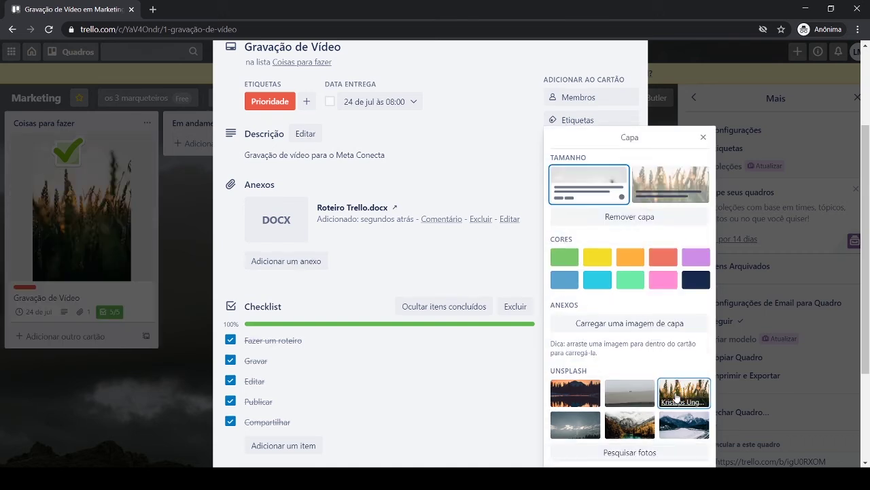
left_click(453, 287)
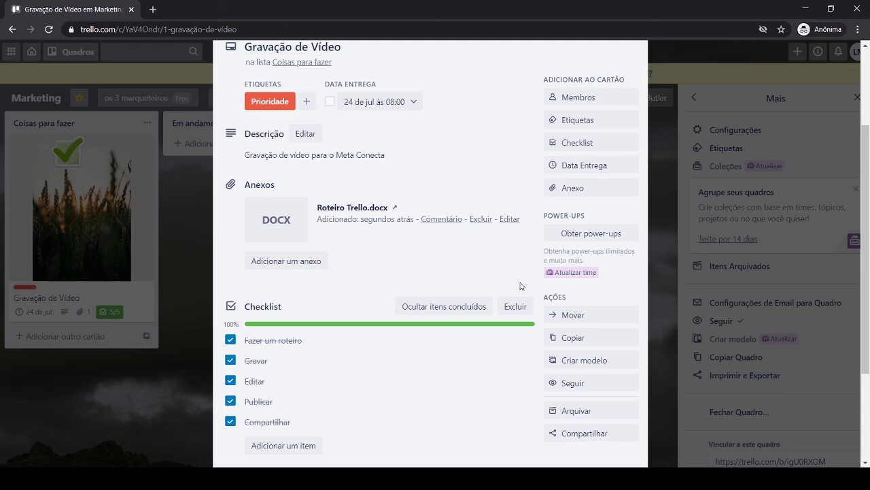
left_click(591, 233)
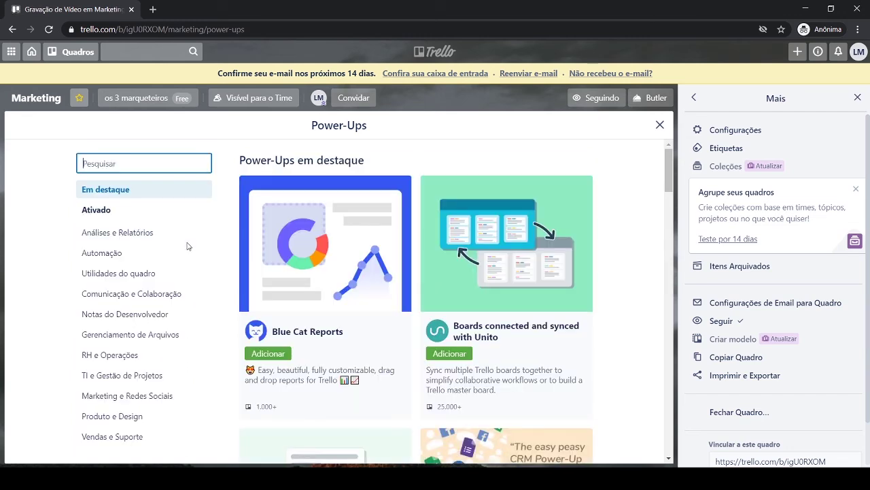
scroll(189, 247, "down", 1)
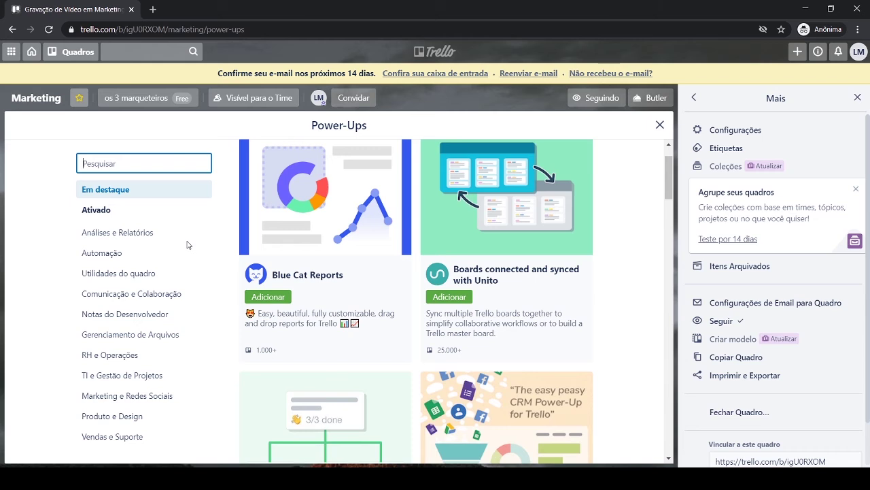
left_click(124, 356)
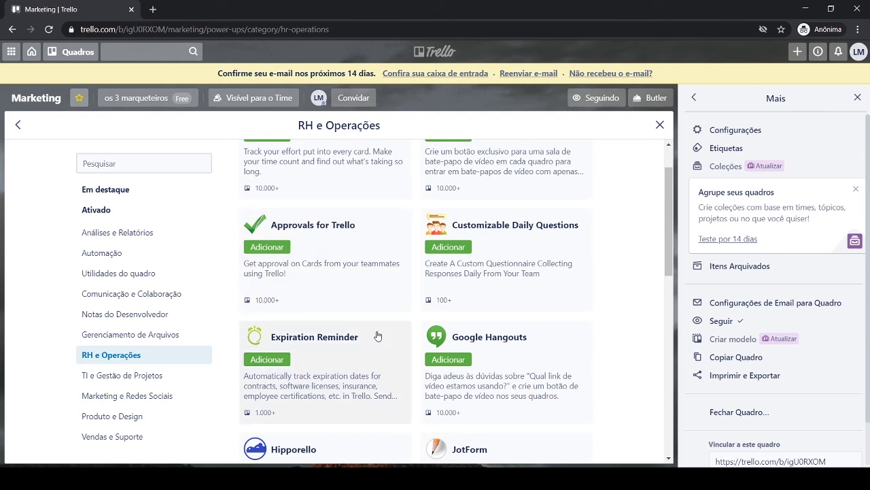
scroll(378, 335, "up", 1)
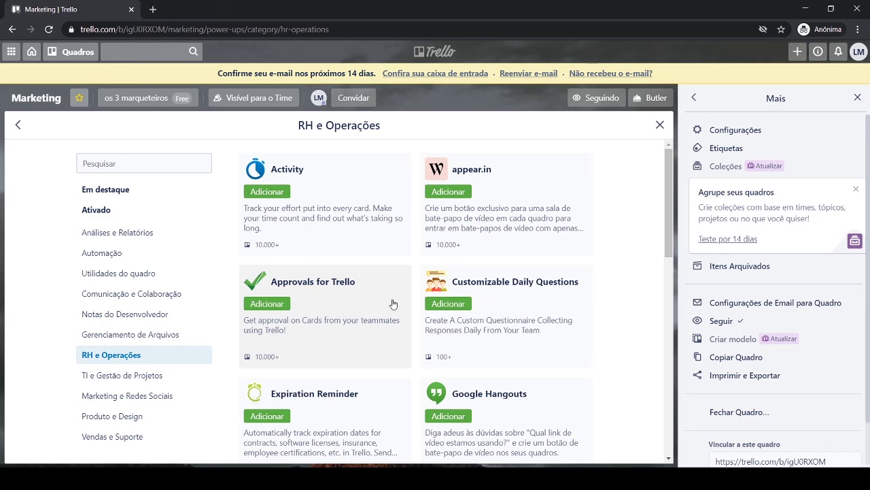
left_click(659, 125)
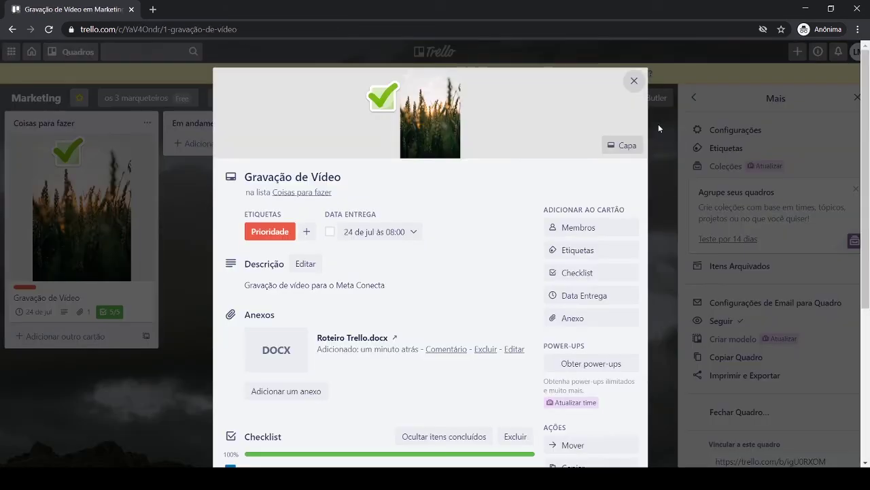
scroll(576, 274, "down", 3)
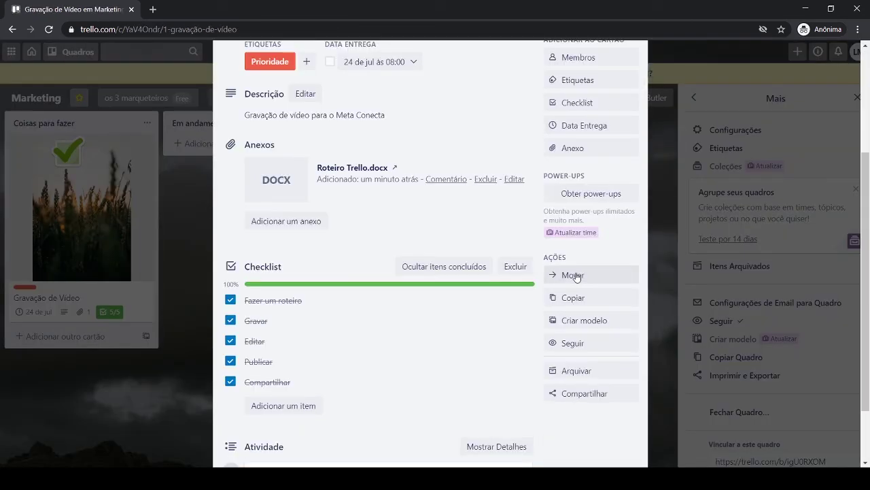
left_click(577, 275)
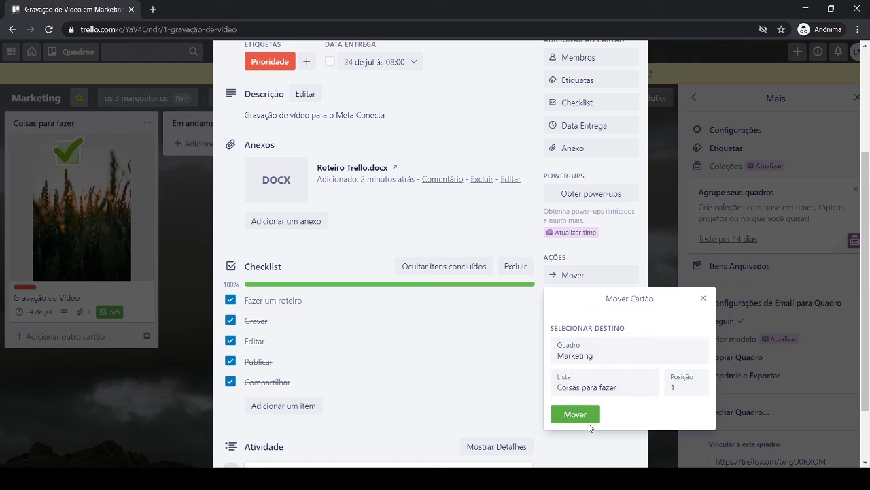
left_click(703, 297)
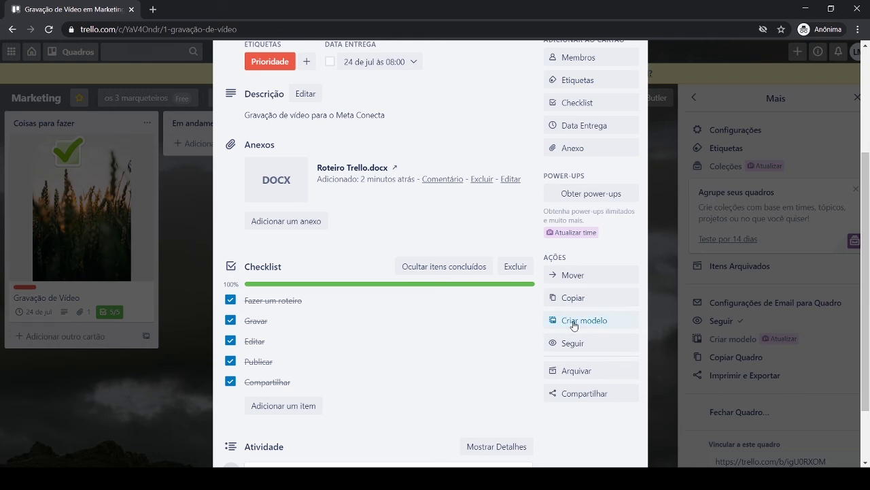
left_click(573, 324)
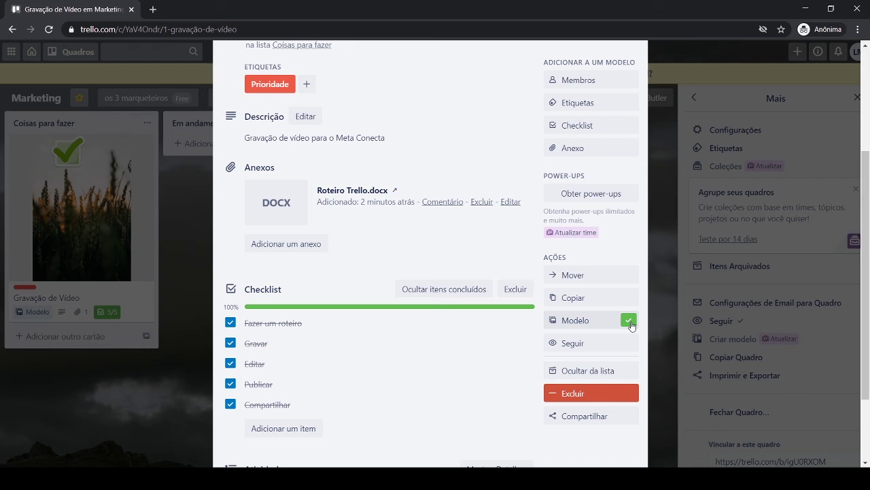
left_click(631, 323)
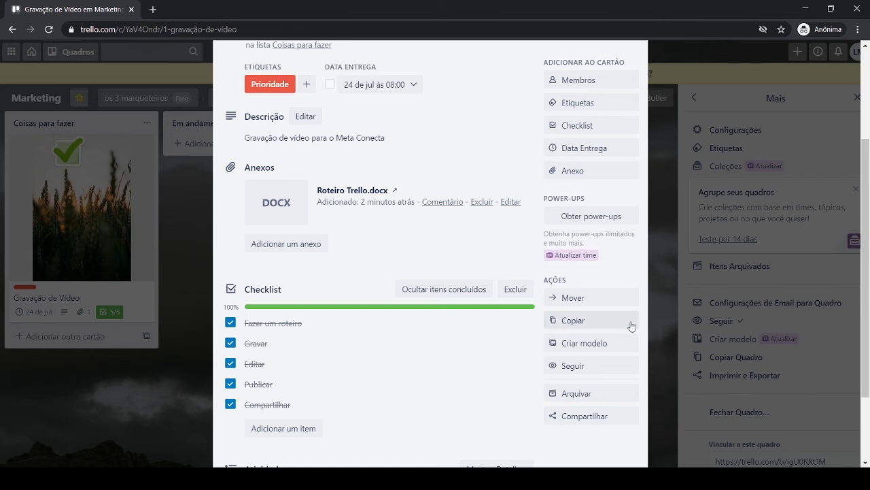
left_click(593, 371)
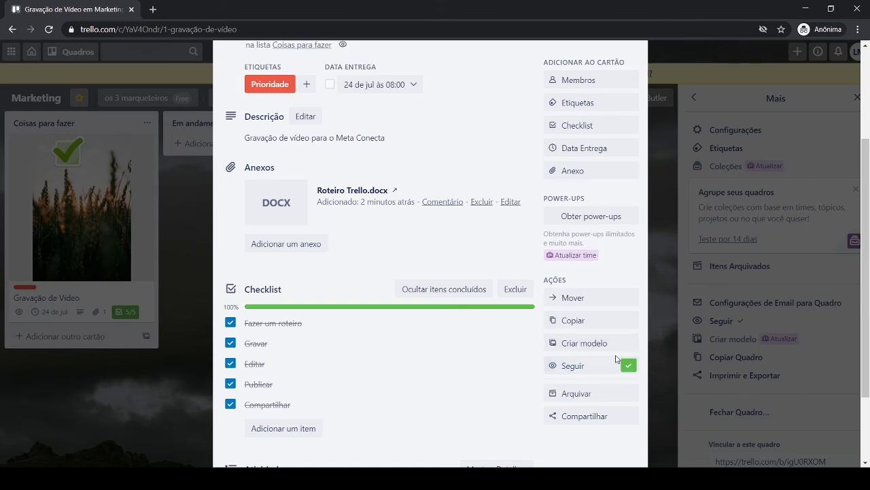
left_click(596, 366)
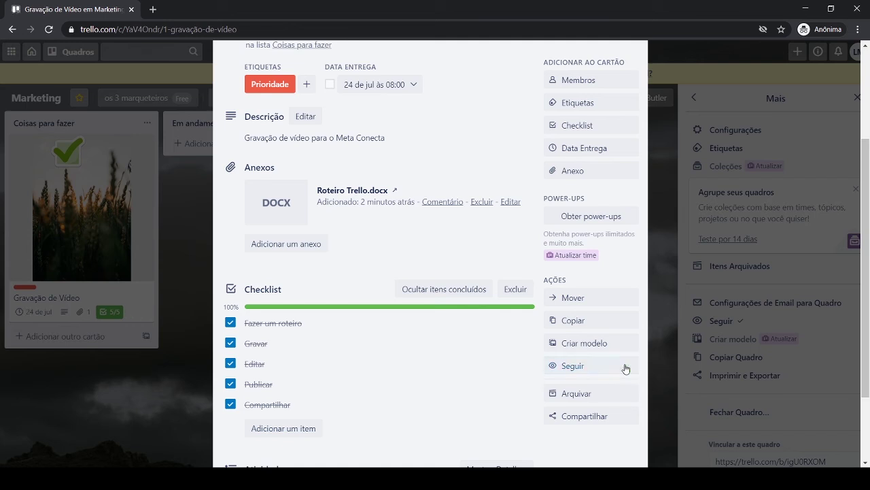
scroll(589, 335, "down", 2)
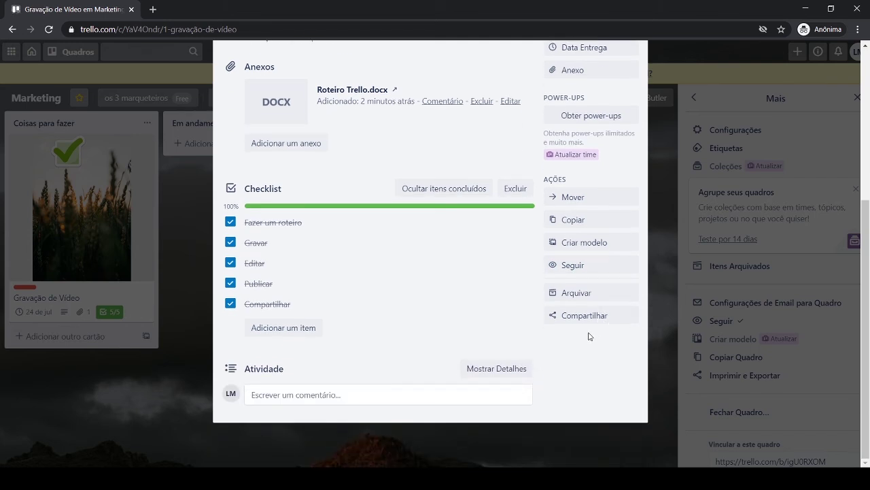
Archive the card, send it back to the board, view sharing, then close the card.
left_click(585, 295)
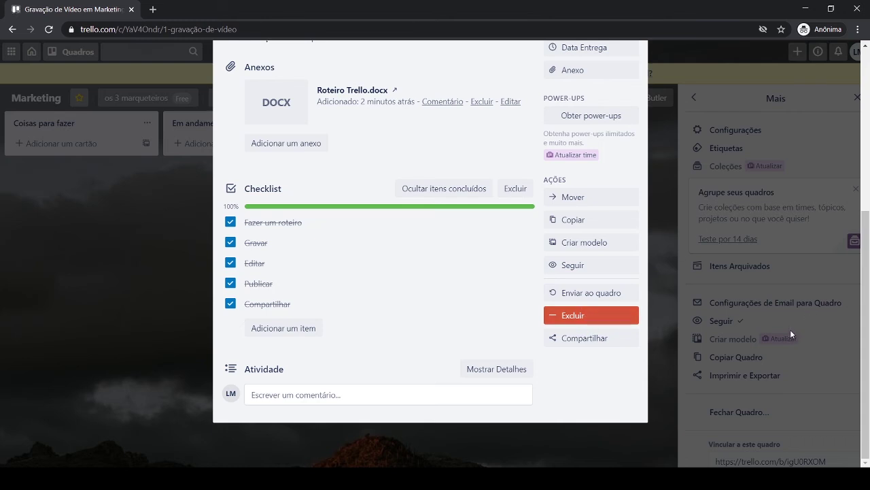
left_click(598, 298)
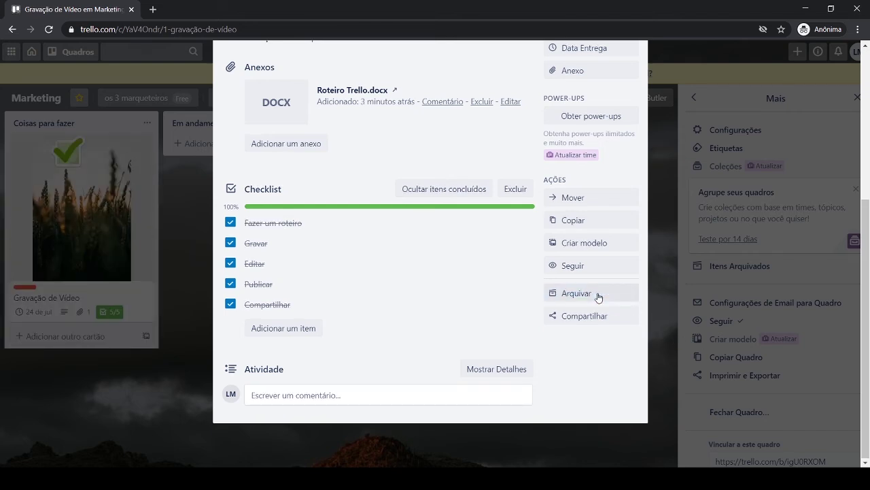
left_click(592, 316)
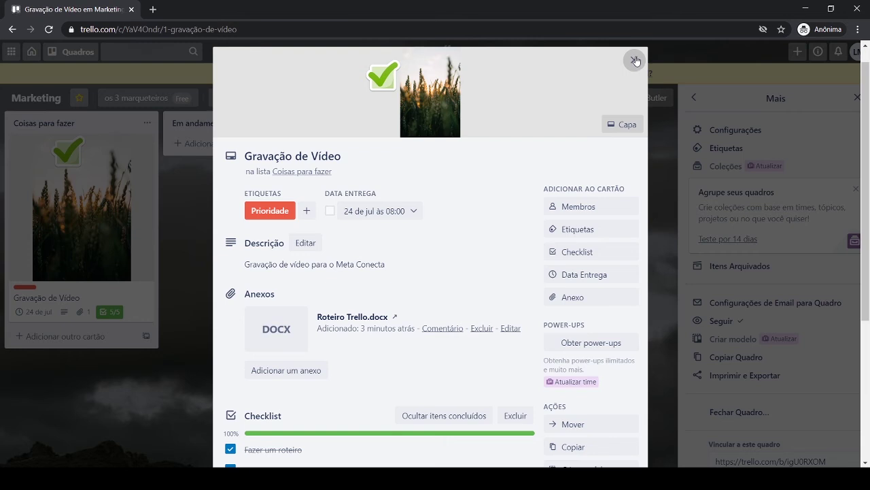
left_click(635, 61)
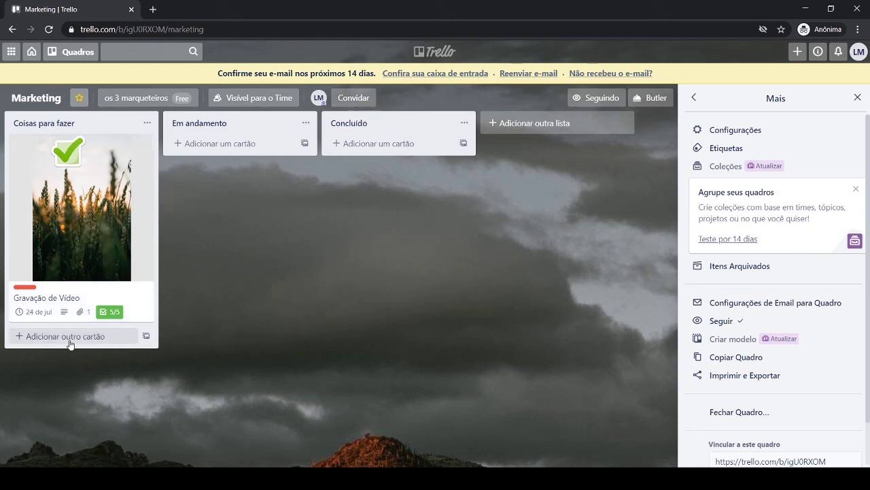
Drag the Gravação de Vídeo card to Em andamento, then Concluído, then back.
left_click(70, 343)
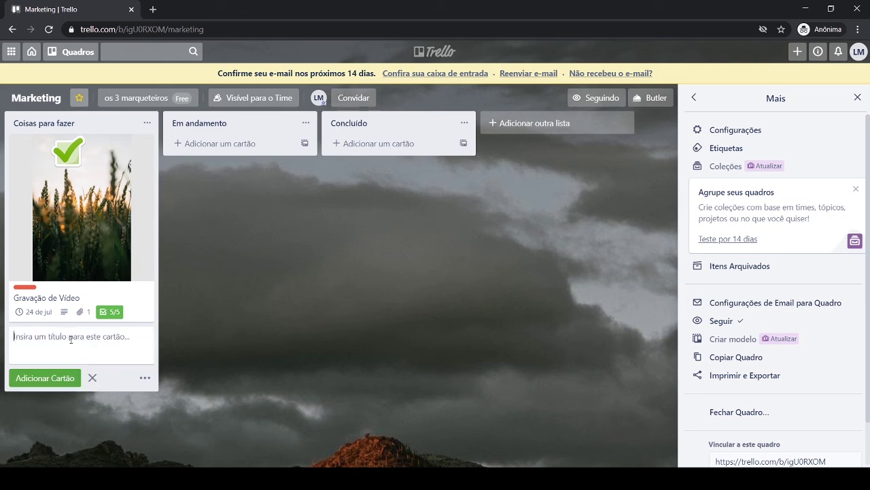
left_click(93, 378)
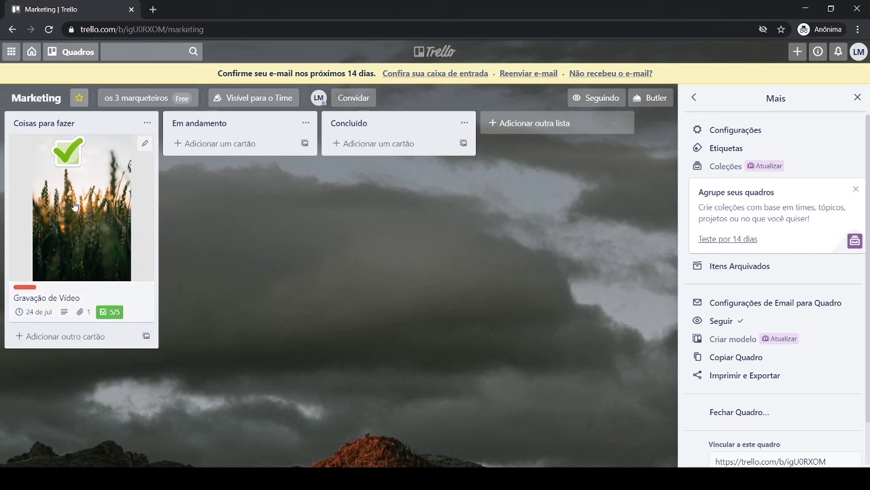
left_click_drag(111, 217, 235, 213)
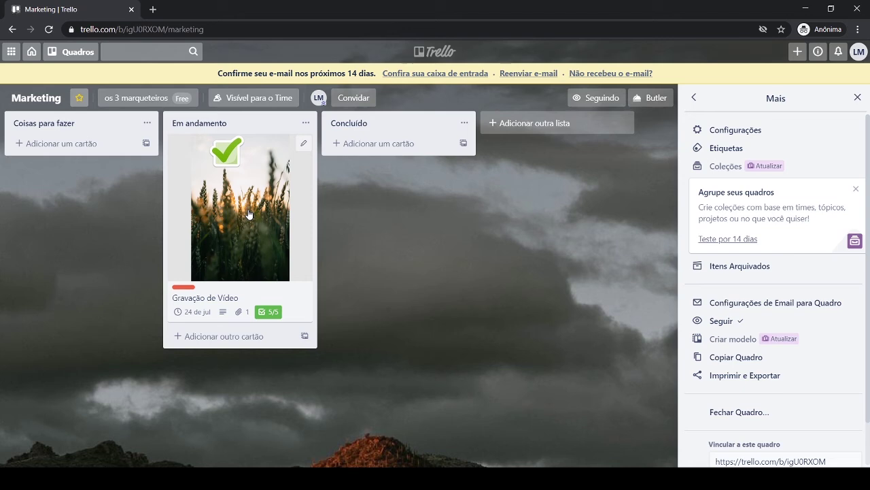
left_click_drag(248, 214, 417, 202)
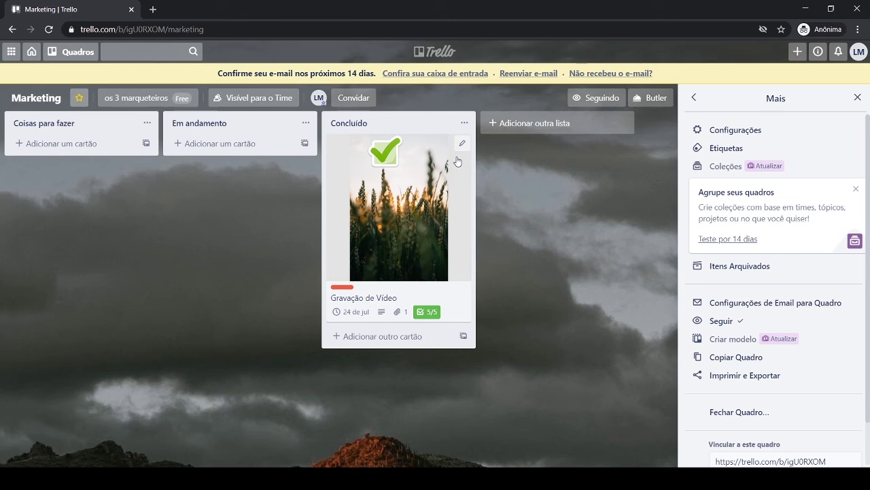
left_click_drag(425, 187, 137, 197)
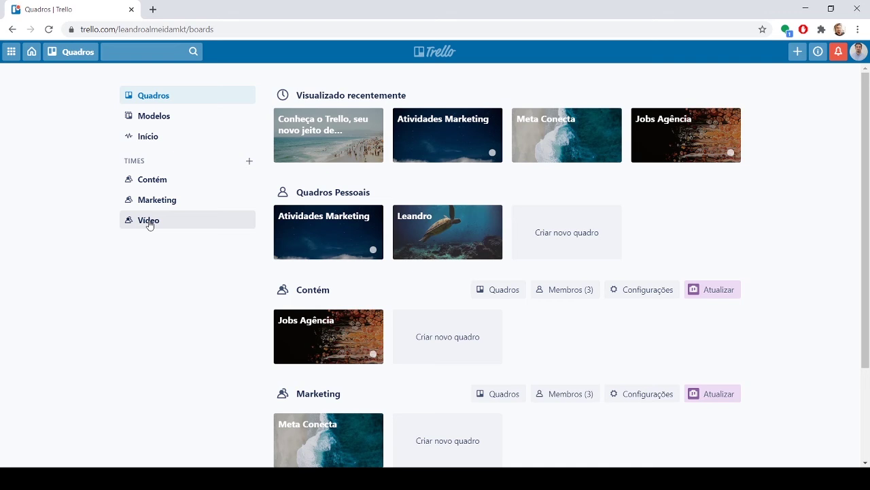
Open the Atividades Marketing board from the Quadros page.
left_click(342, 230)
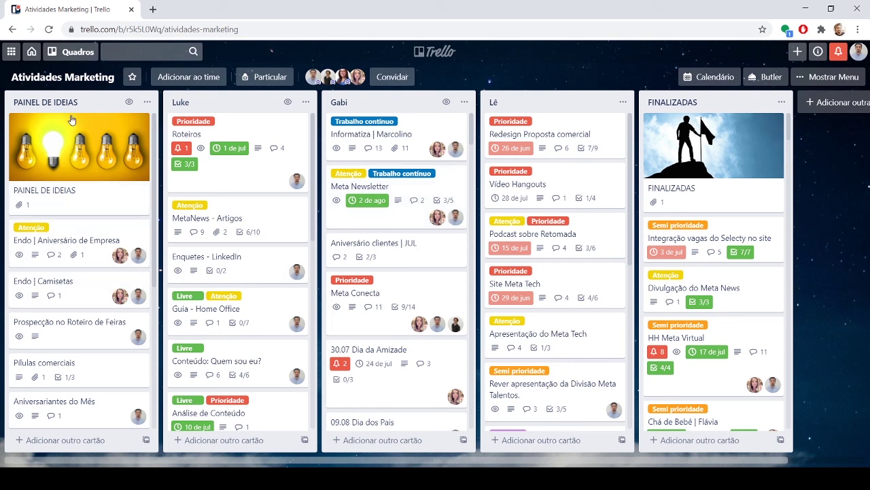
scroll(94, 294, "down", 4)
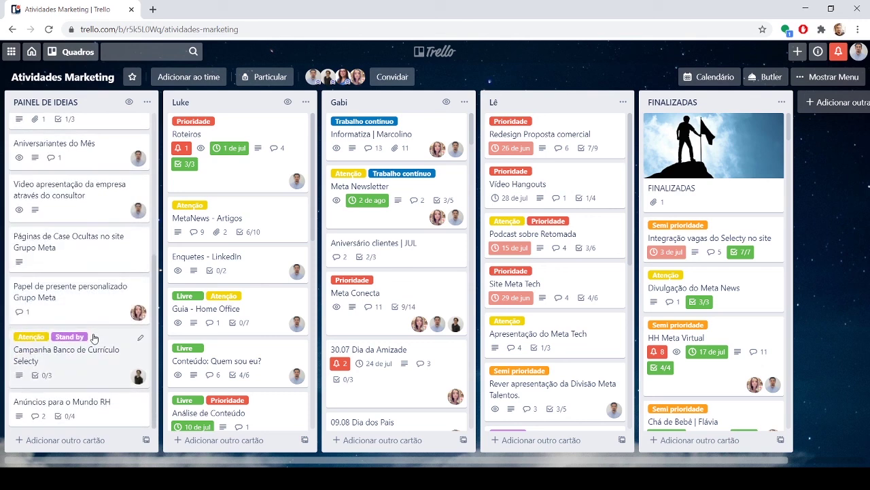
scroll(93, 333, "up", 4)
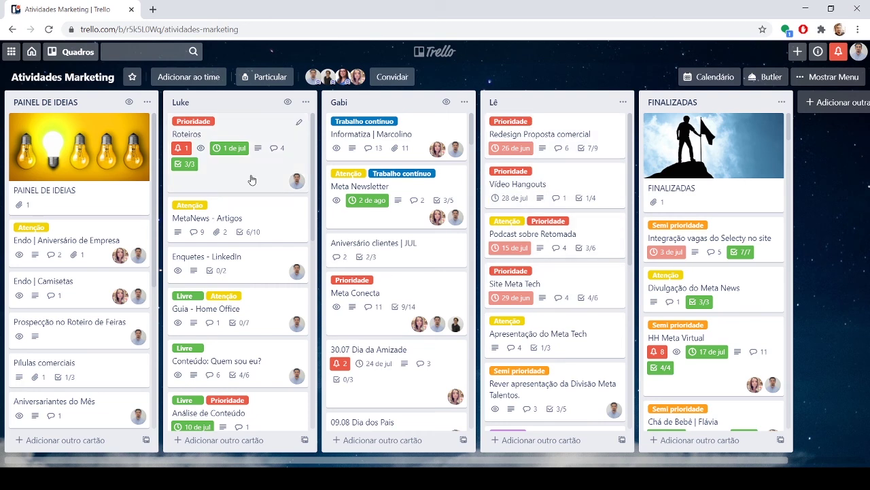
scroll(248, 196, "down", 2)
scroll(248, 196, "down", 10)
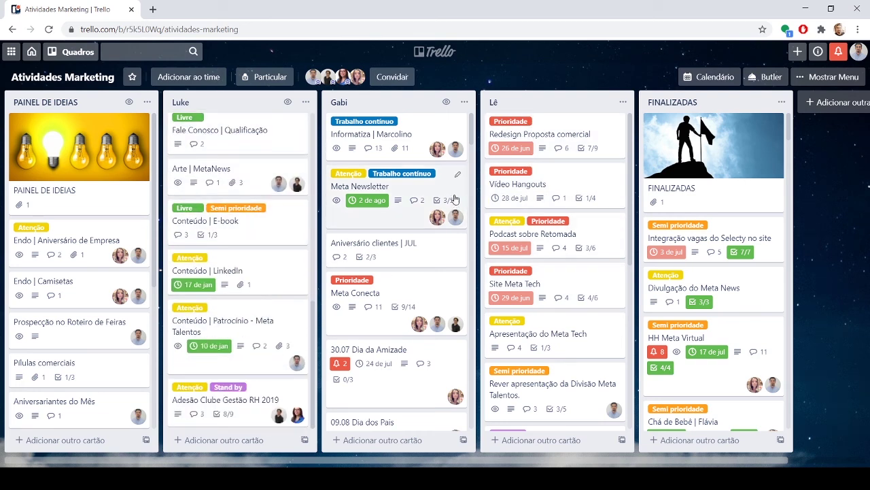
scroll(443, 202, "down", 2)
scroll(443, 202, "down", 10)
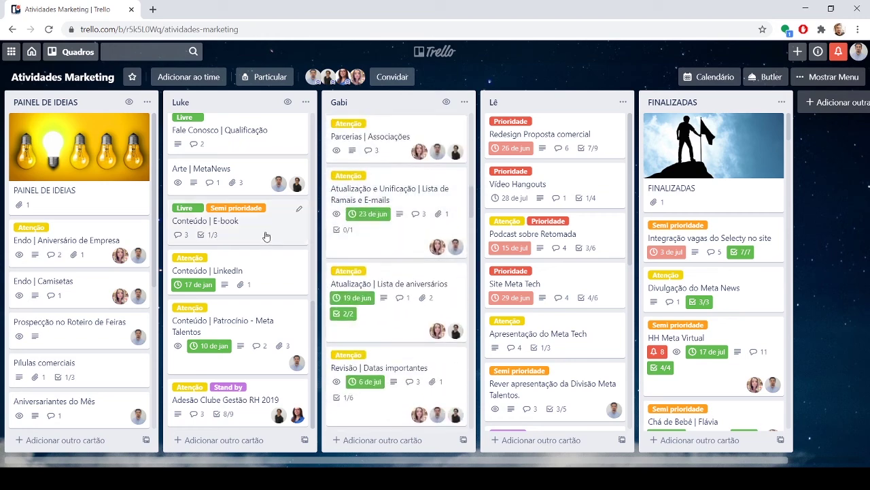
scroll(248, 217, "up", 10)
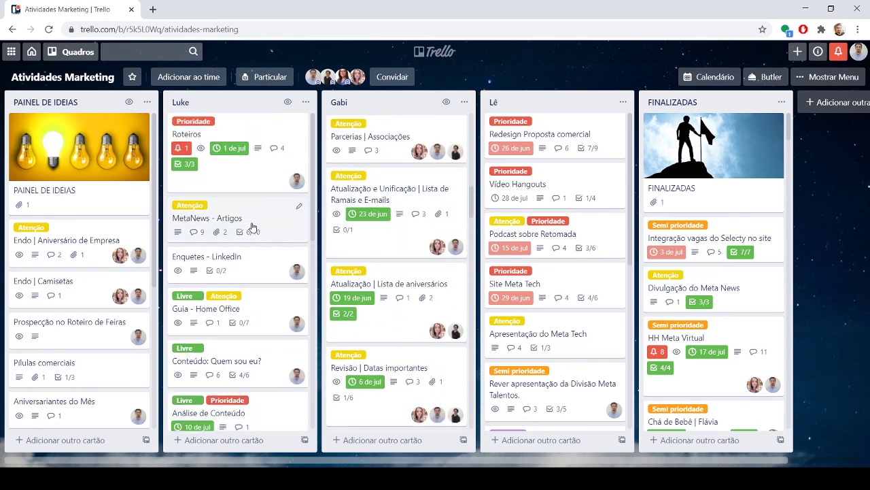
scroll(407, 198, "down", 6)
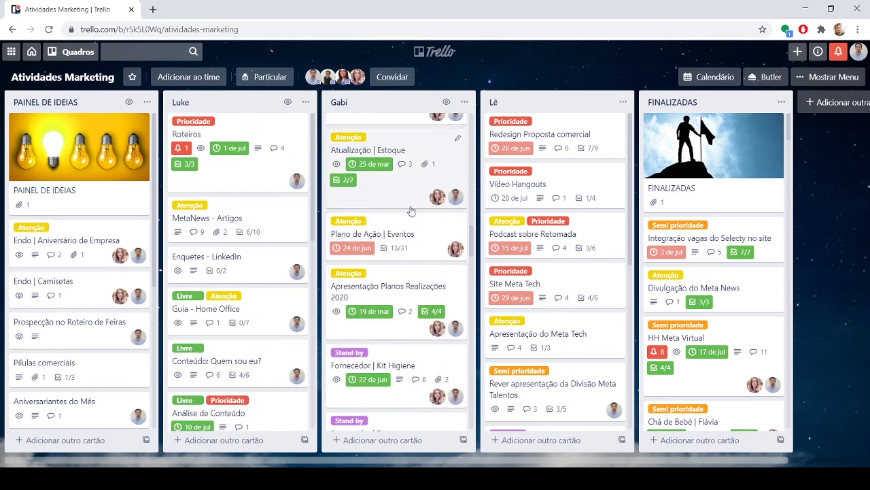
scroll(589, 177, "down", 5)
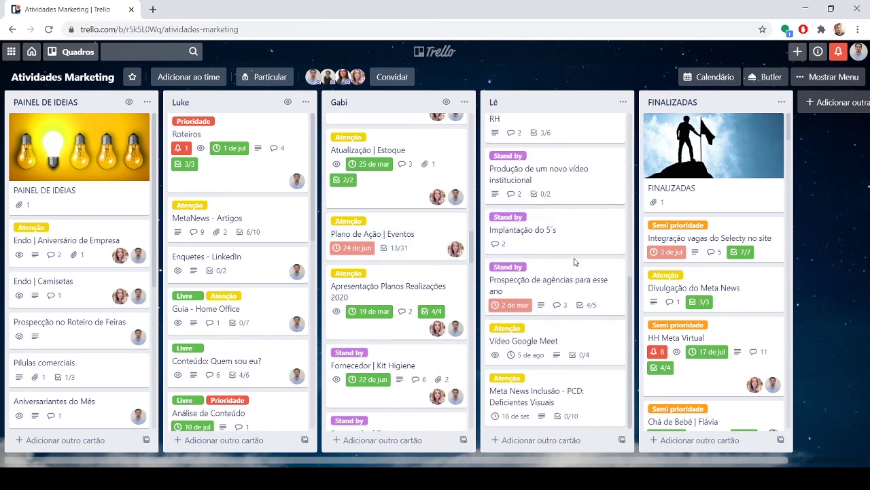
scroll(575, 262, "up", 4)
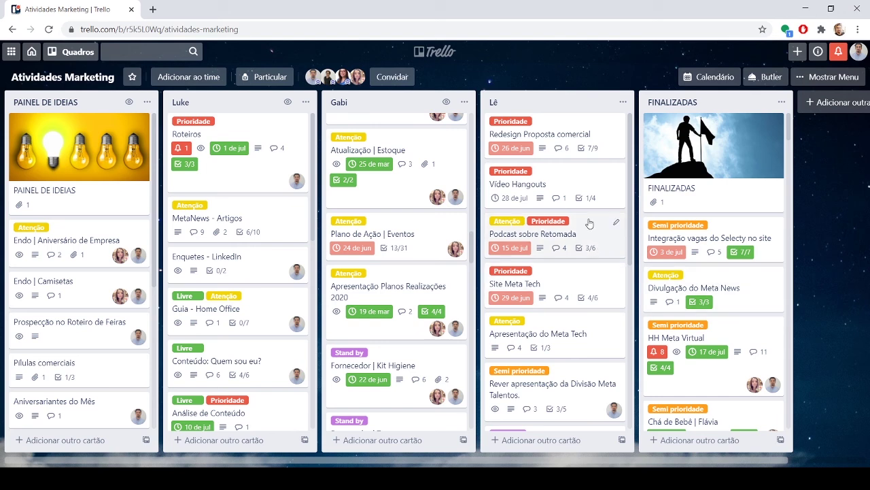
scroll(589, 224, "down", 1)
scroll(575, 288, "down", 1)
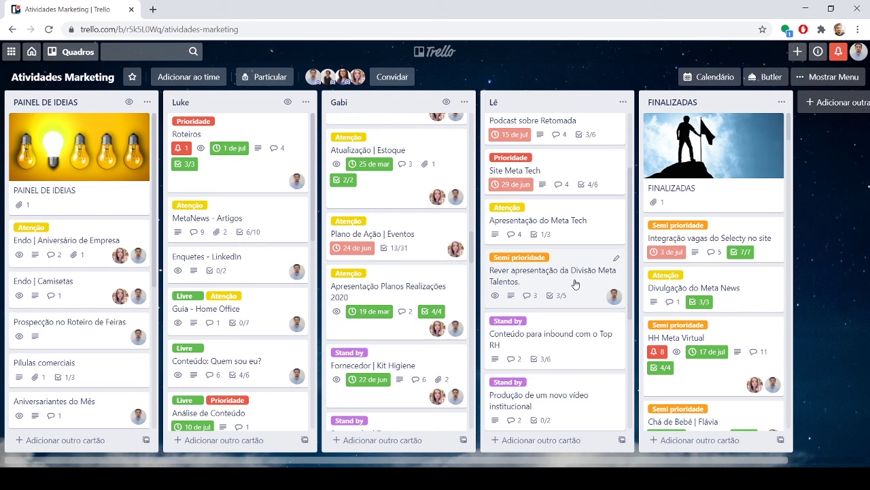
scroll(575, 282, "up", 2)
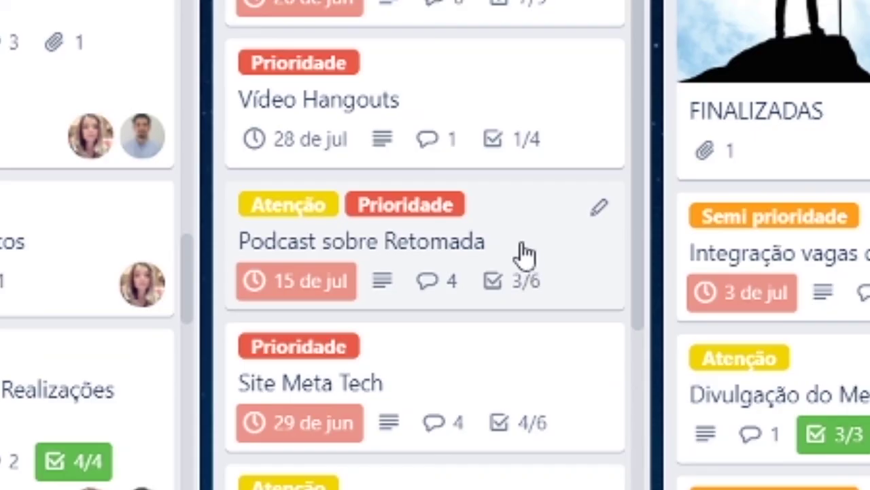
left_click(524, 255)
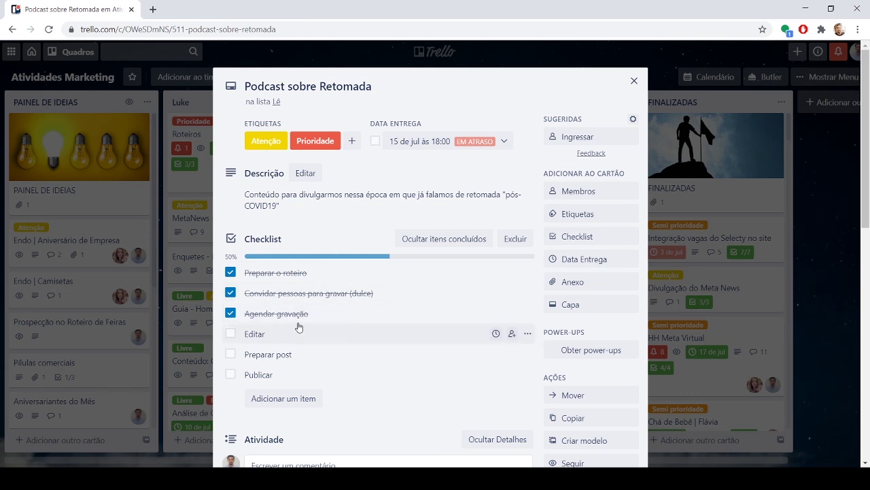
scroll(300, 327, "down", 1)
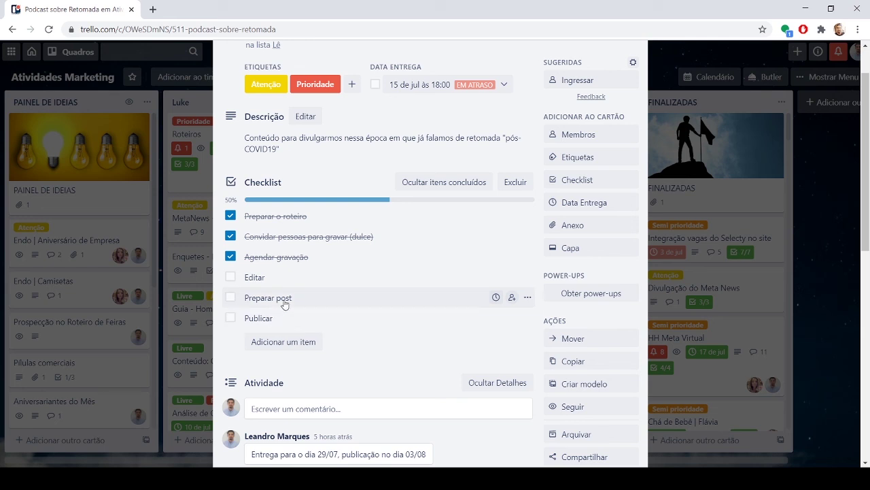
scroll(319, 309, "up", 1)
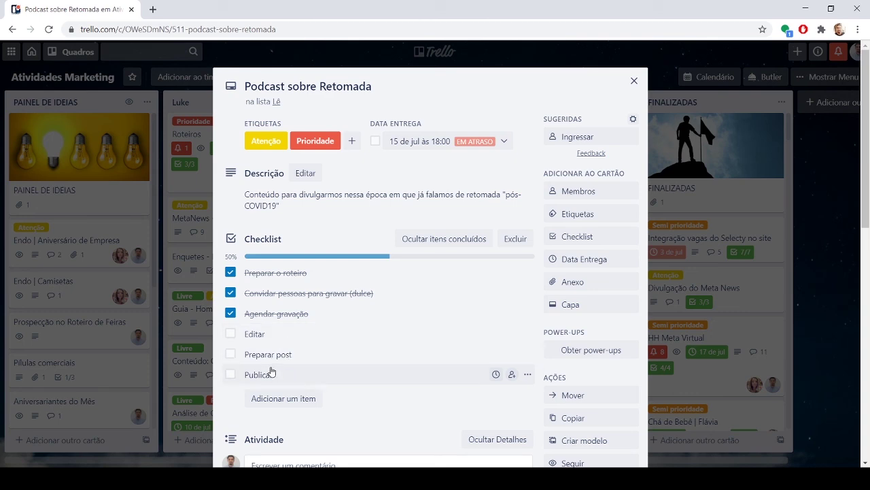
left_click(635, 81)
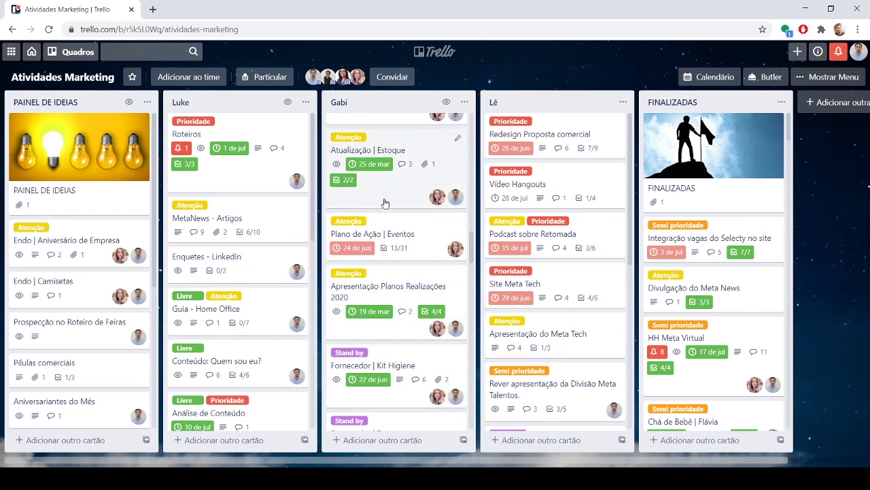
scroll(384, 203, "up", 10)
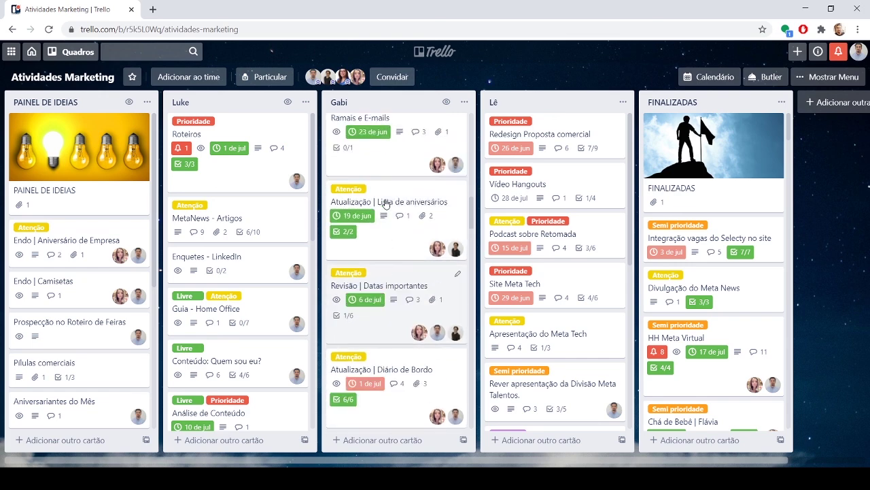
scroll(385, 203, "up", 10)
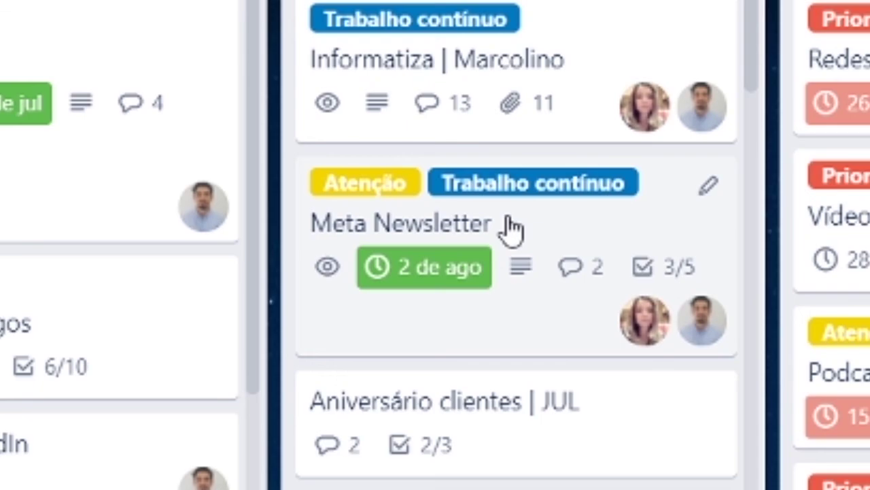
left_click(509, 230)
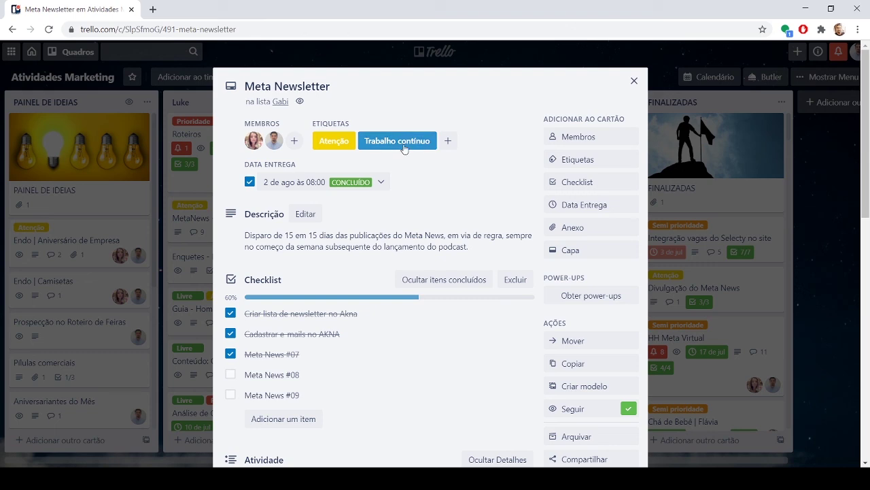
left_click(633, 81)
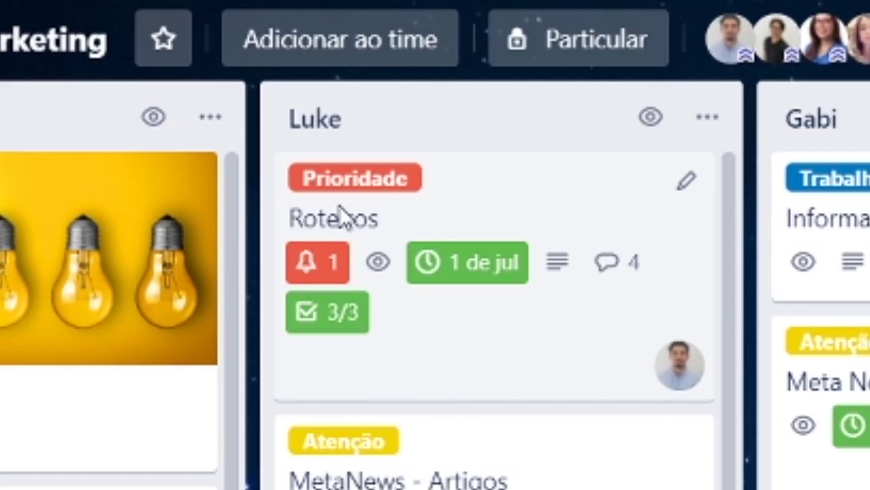
left_click(339, 208)
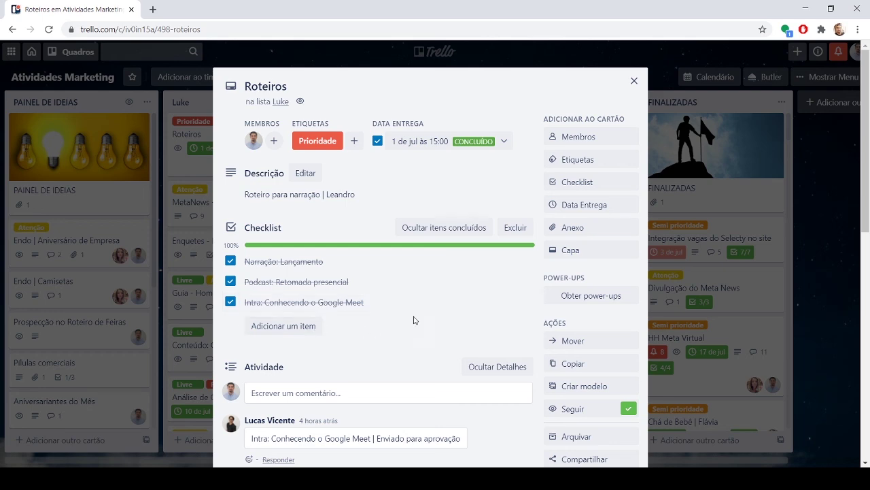
left_click(634, 81)
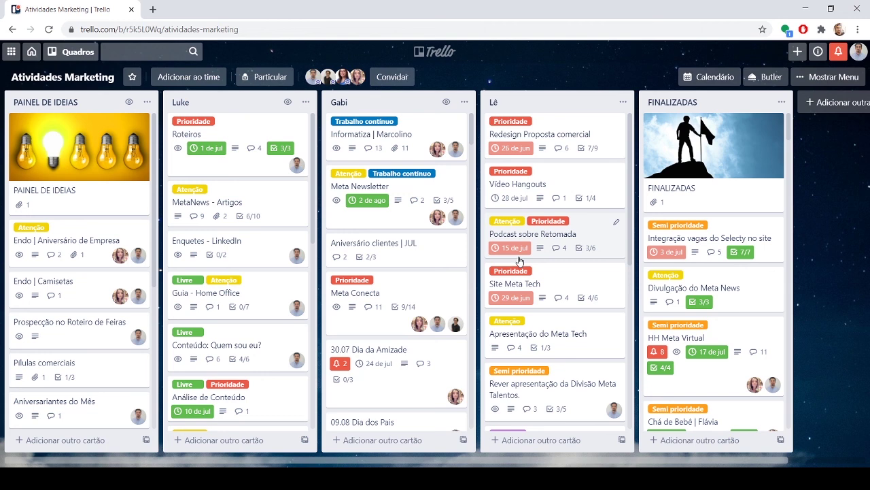
left_click(74, 53)
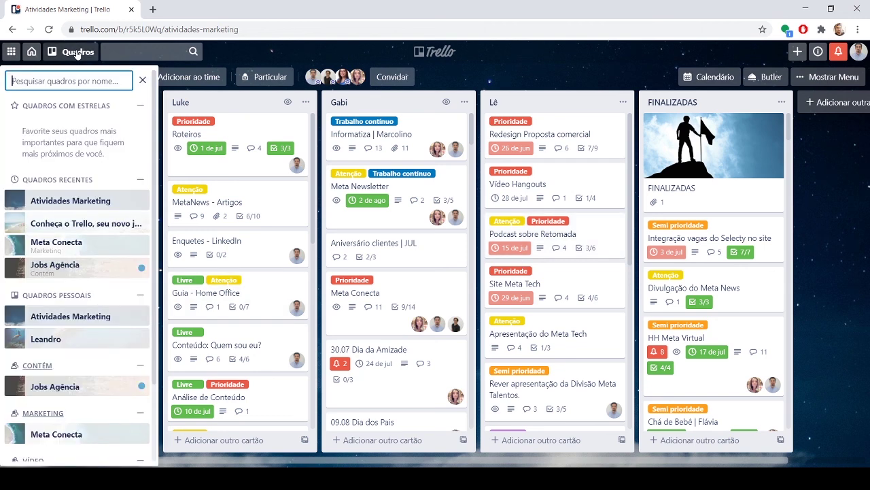
Open the Jobs Agência board to view its Contém and Finalizados lists, then go back to all boards.
left_click(70, 269)
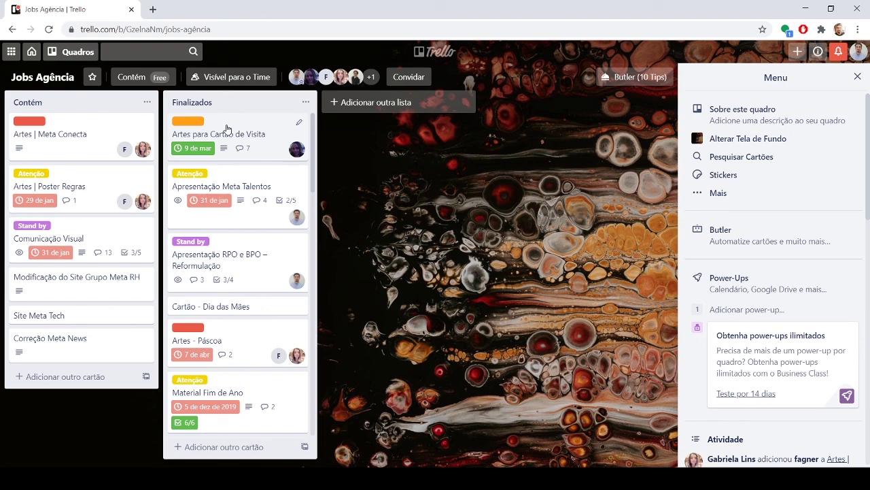
left_click(32, 52)
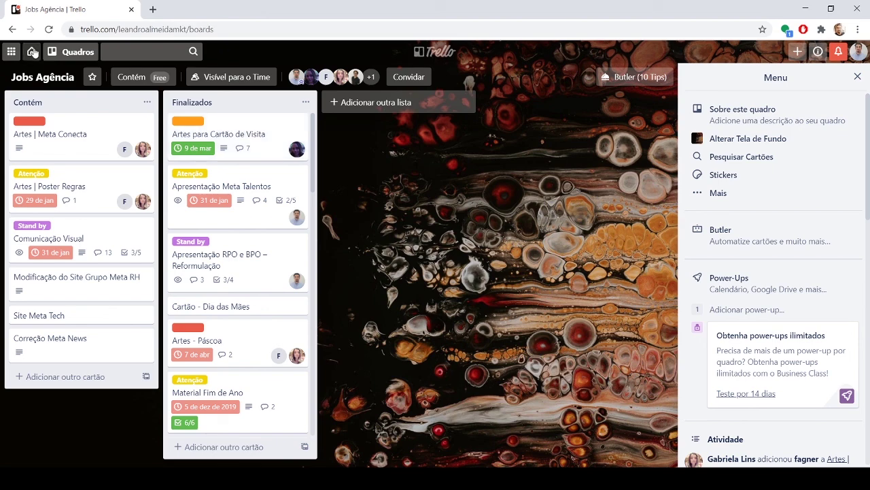